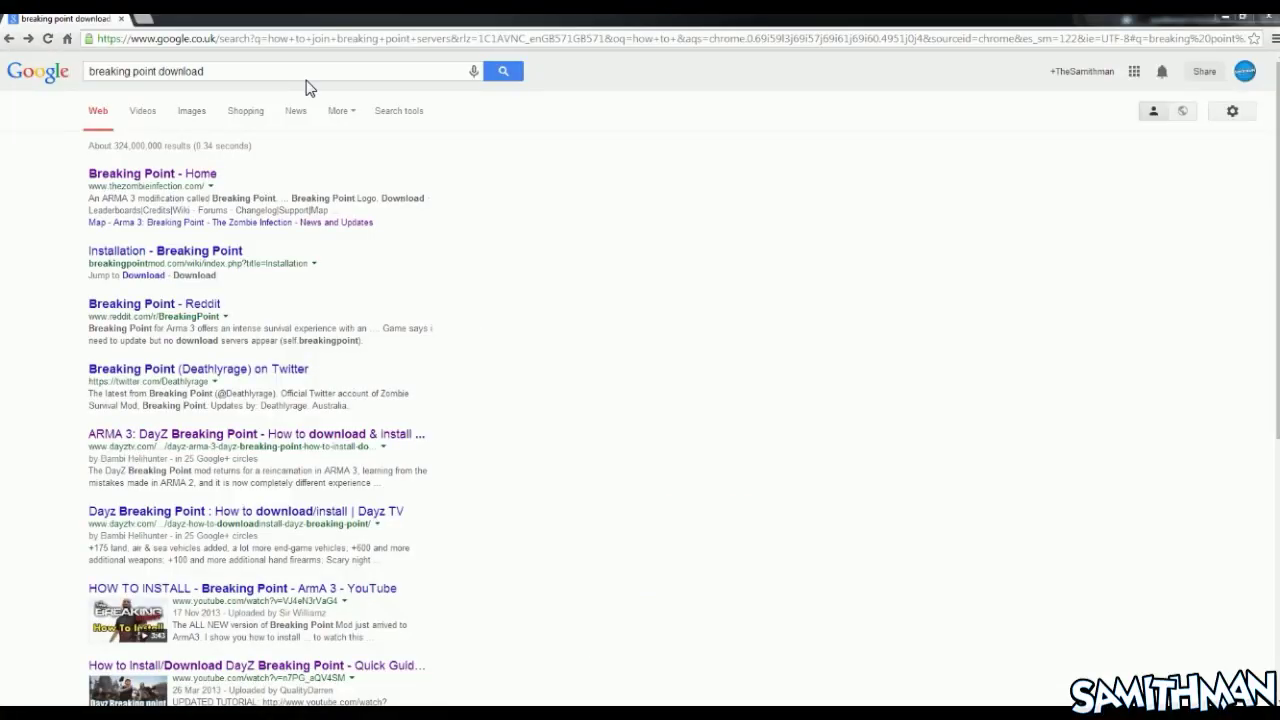
Select the whole 'breaking point download' query in the Google search box
left_click(89, 74)
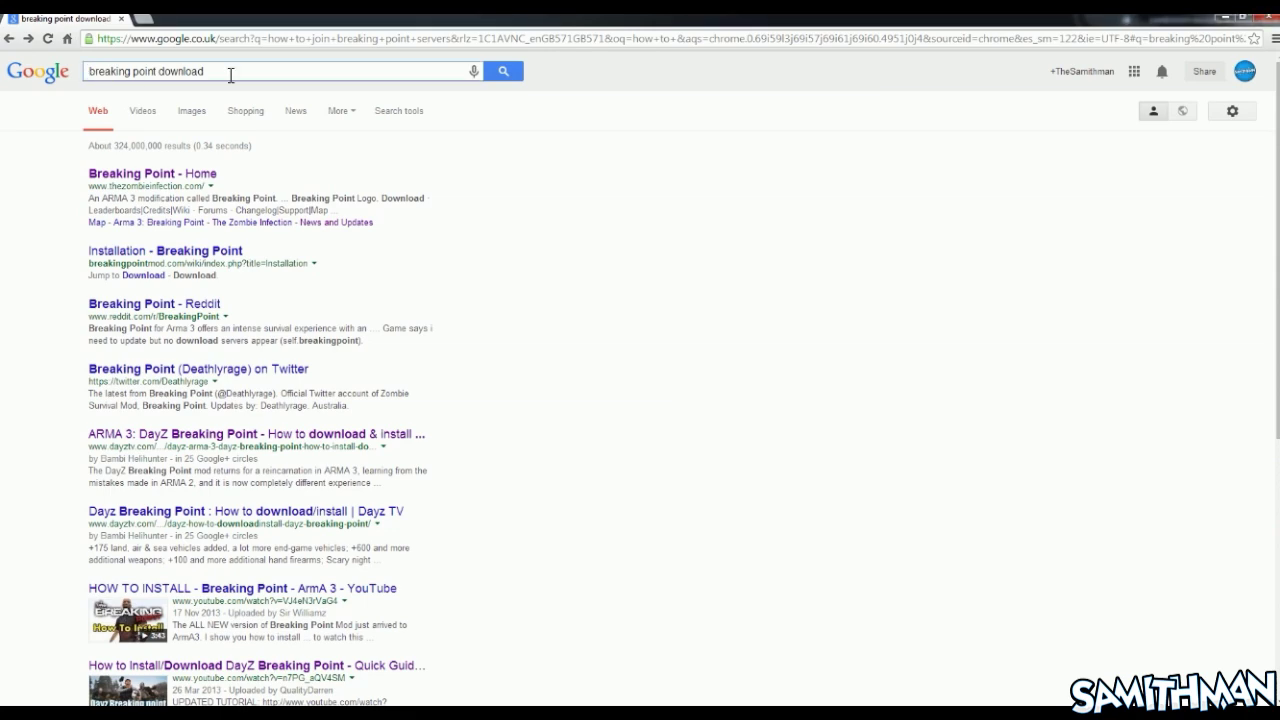
left_click_drag(230, 74, 80, 80)
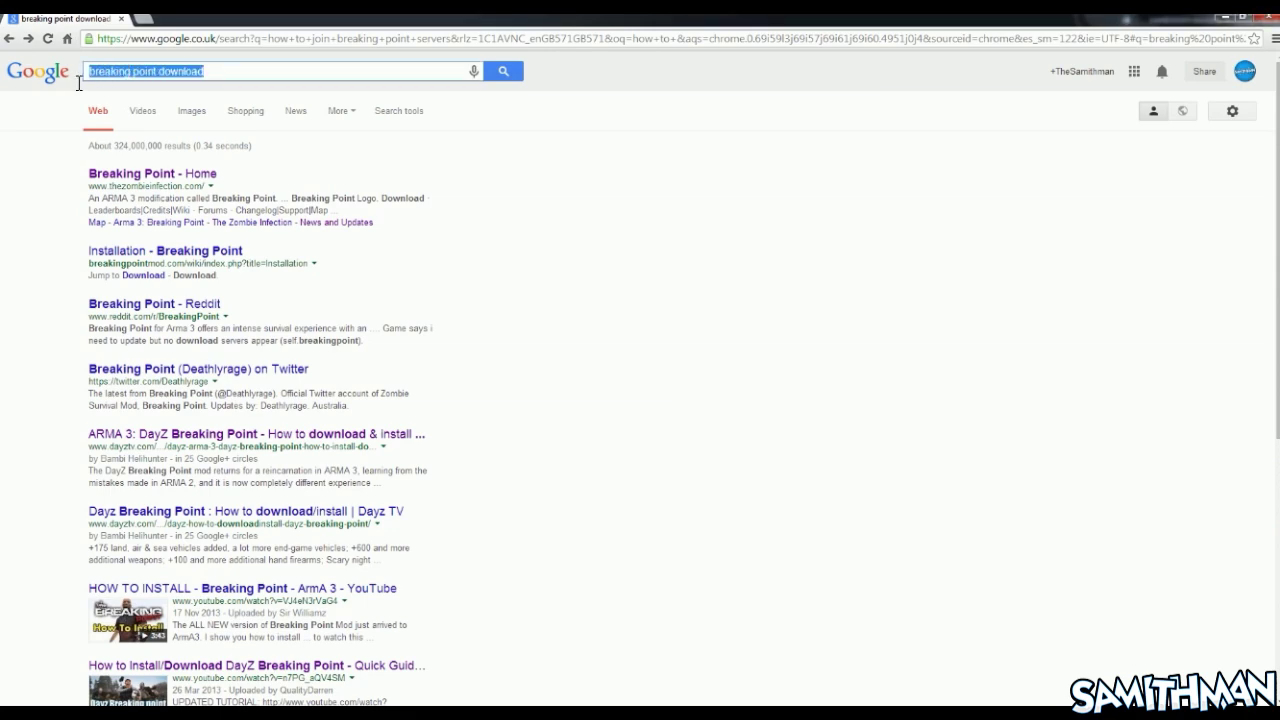
Open the Breaking Point home page, download BP_Installer.exe and run it
left_click(150, 180)
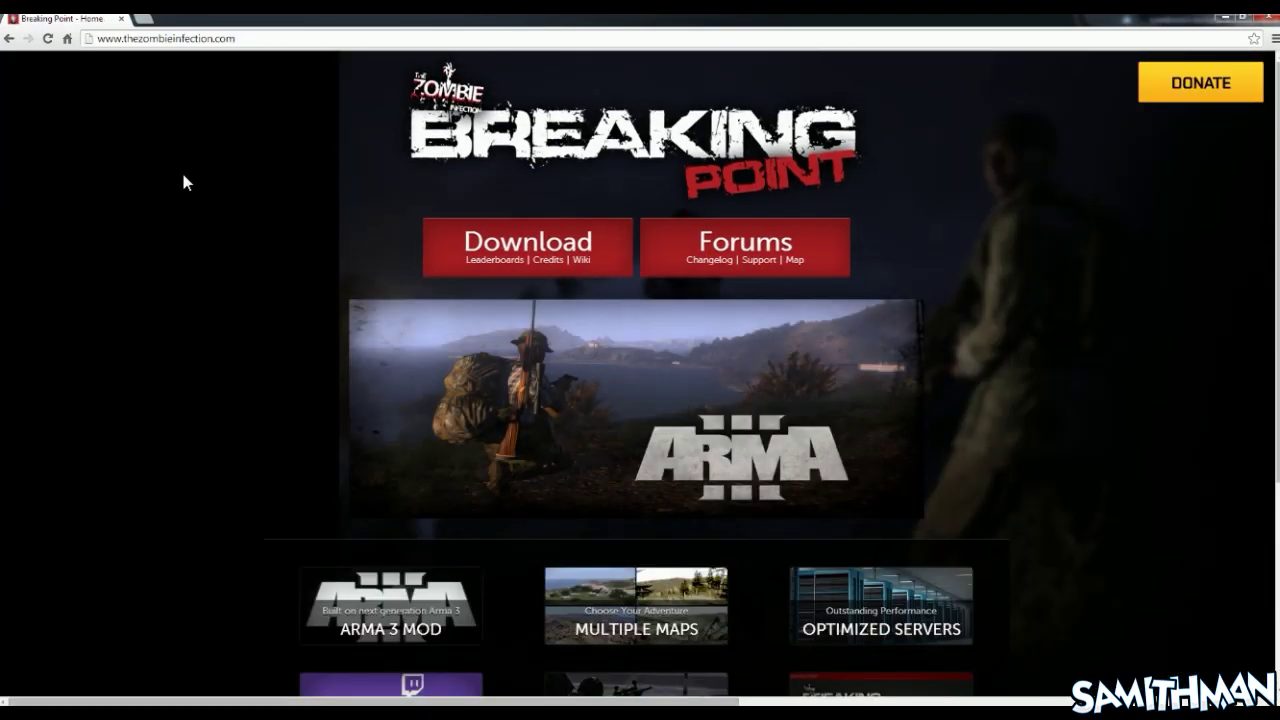
left_click(597, 244)
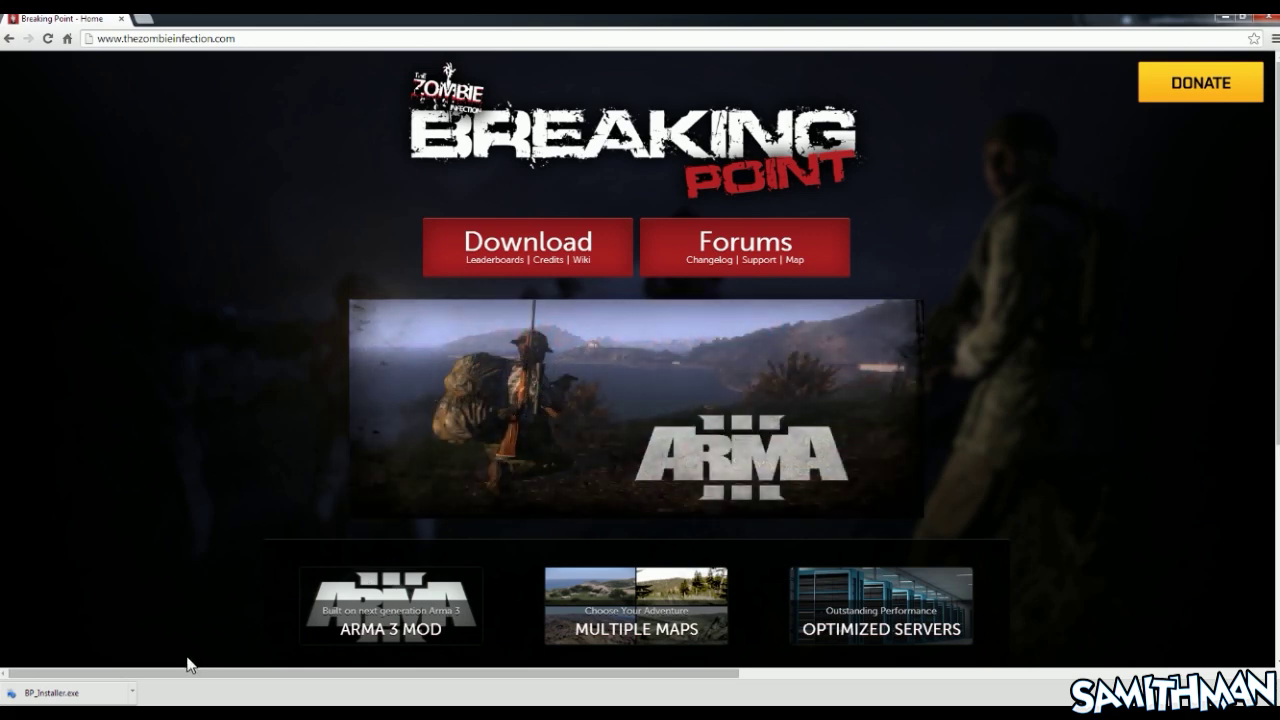
left_click(90, 692)
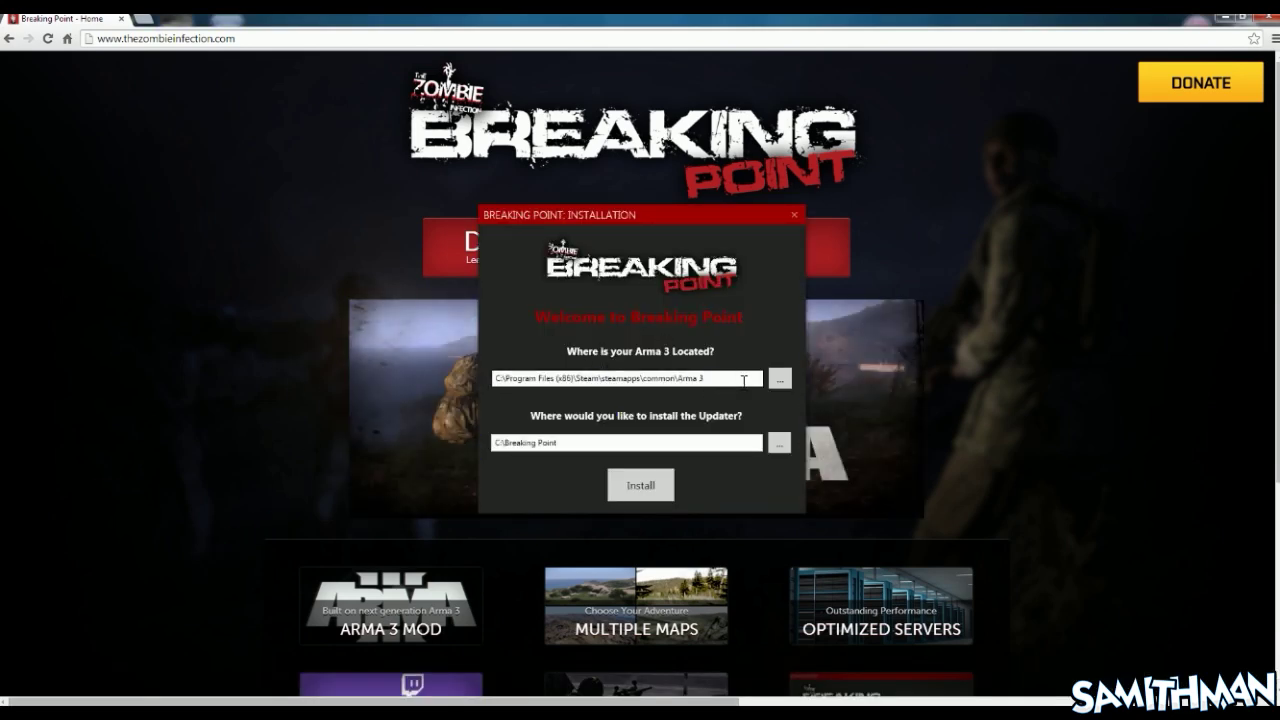
Install using the Steam Arma 3 path and C:\Breaking Point as the install folder
left_click(645, 486)
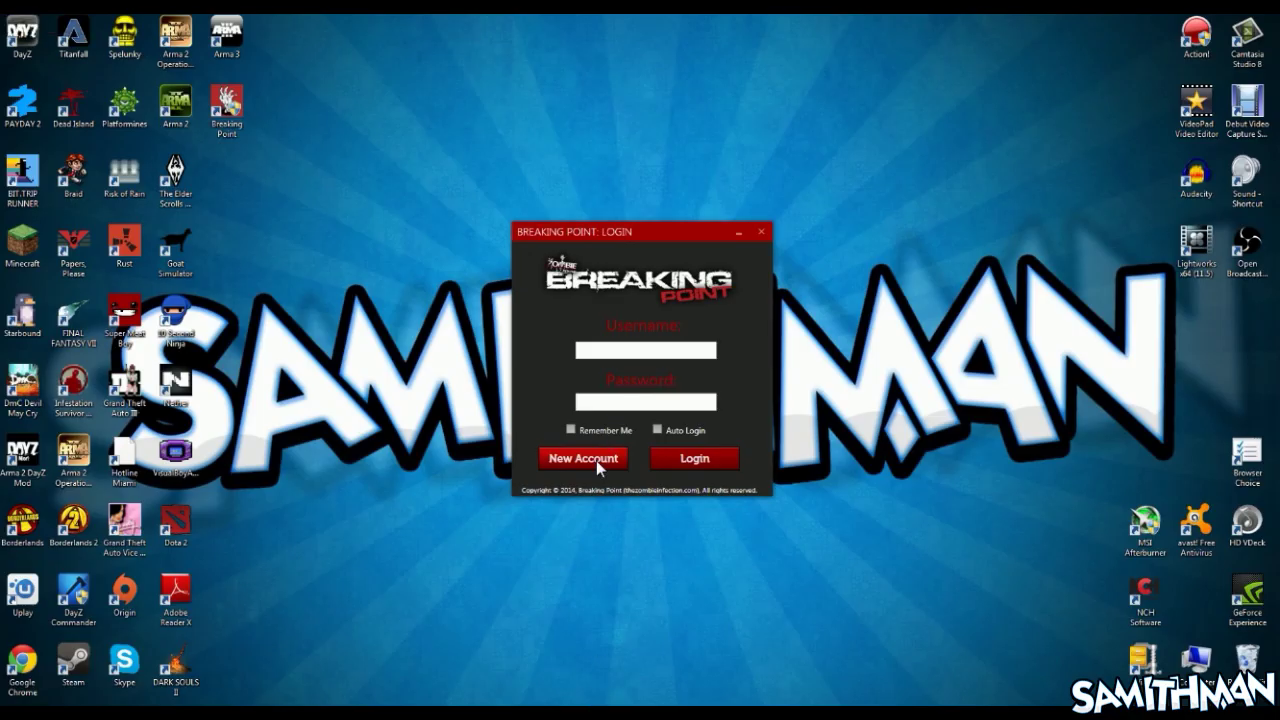
Open the registration form and enter the account username and saved e-mail address
left_click(596, 460)
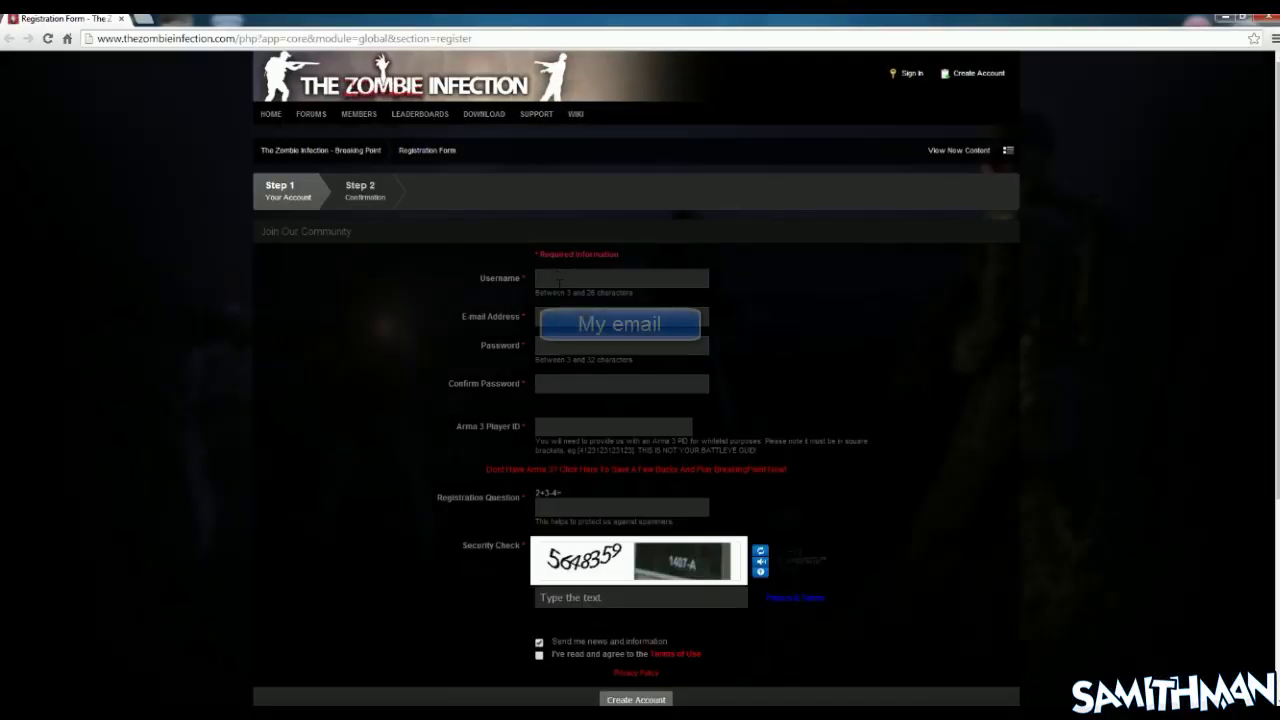
left_click(561, 279)
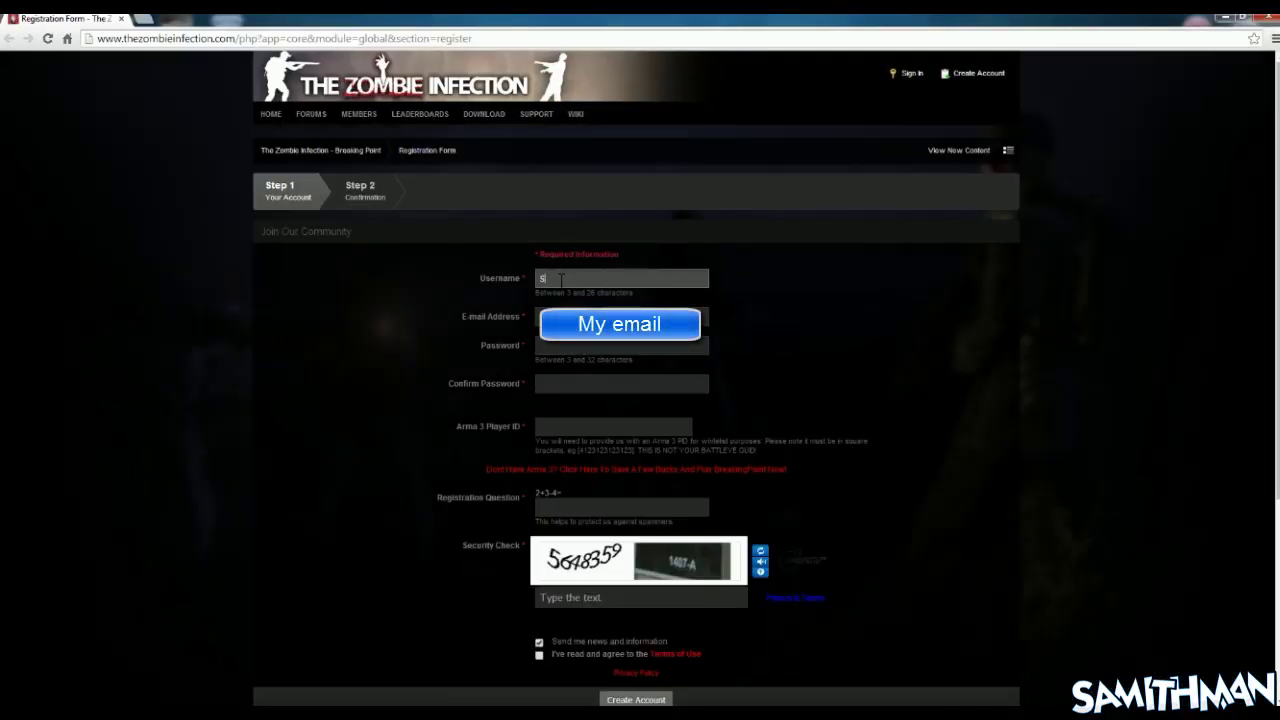
type("Samithman")
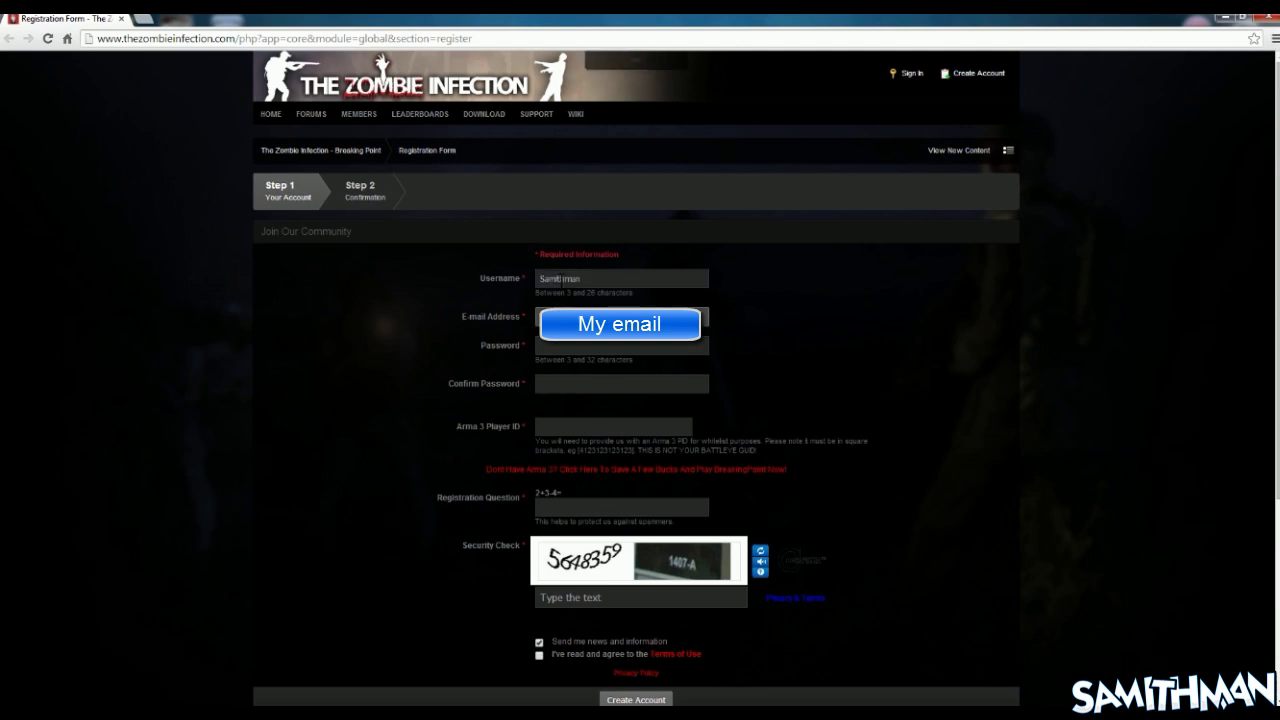
key("Down")
key("Down")
key("Return")
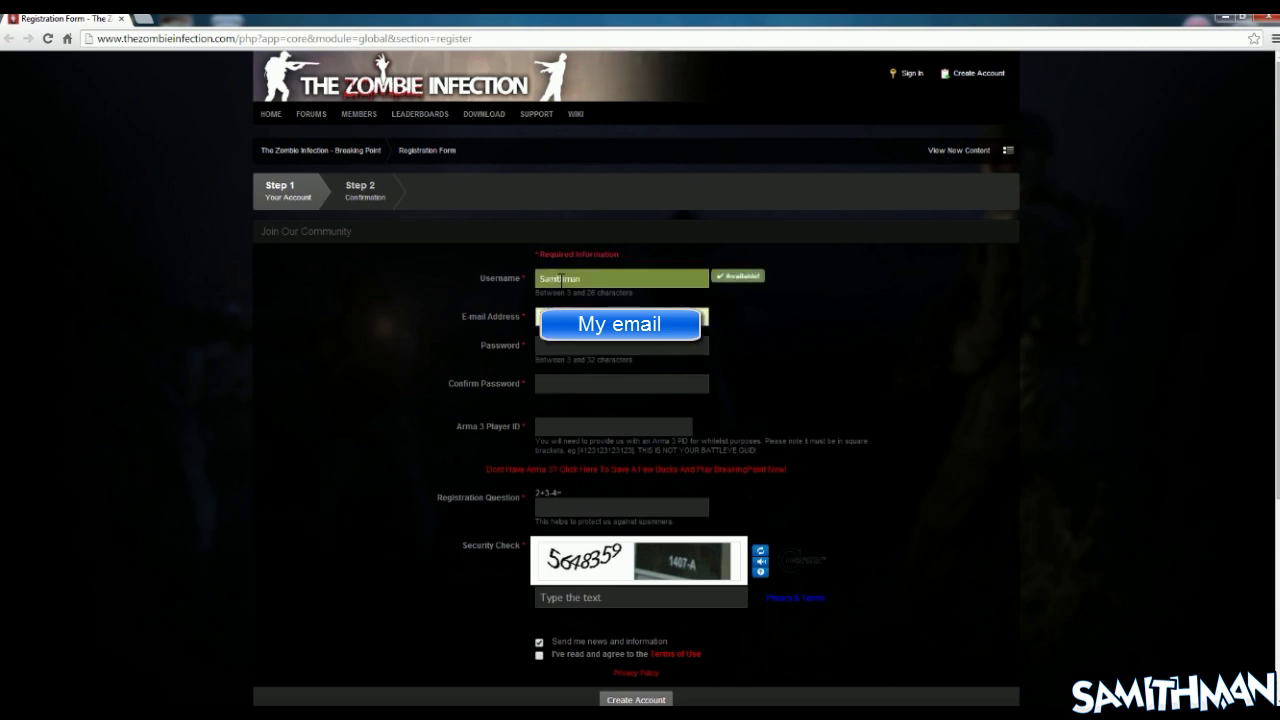
Fill in both password fields, then minimize Chrome to reach the desktop
key("Tab")
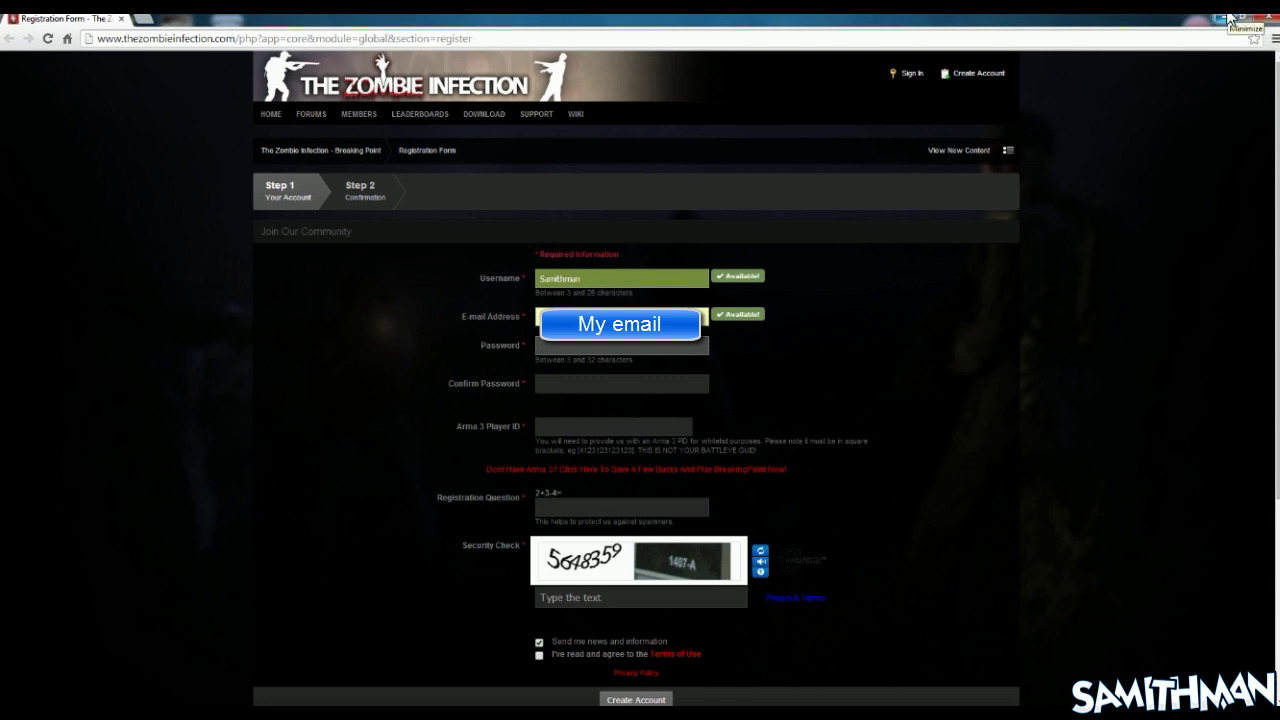
key("Tab")
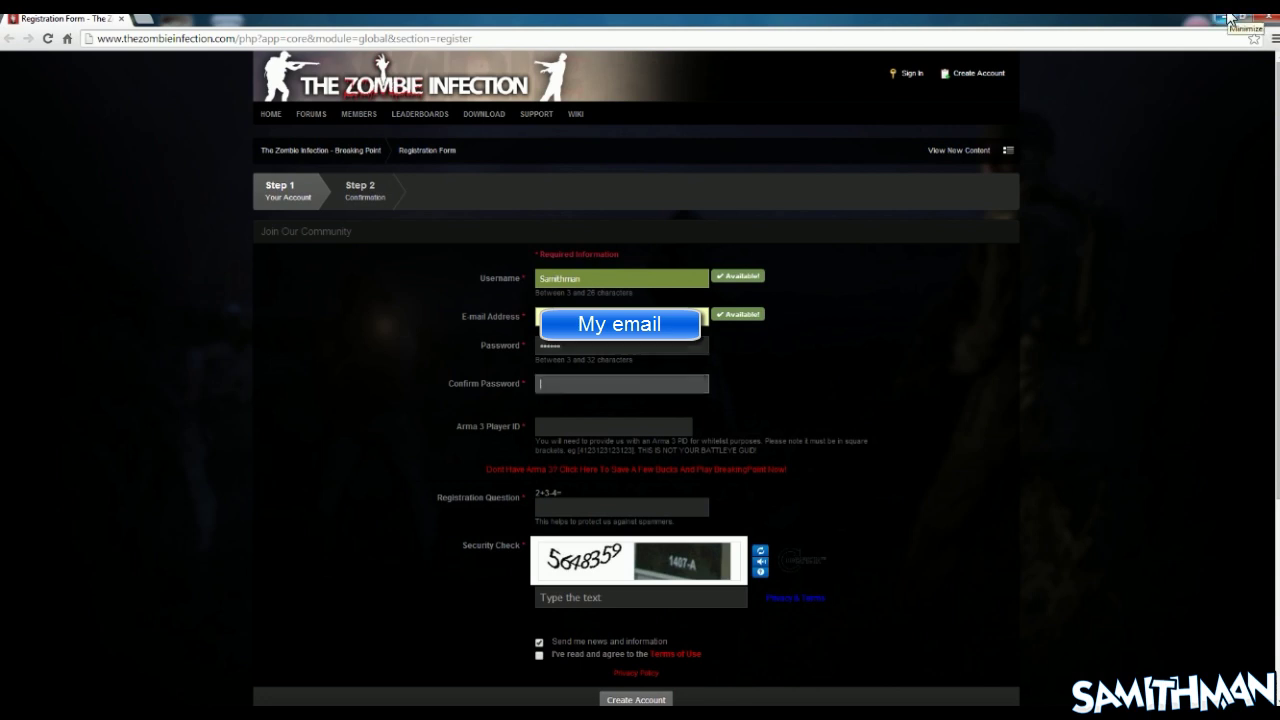
type("•••")
key("Tab")
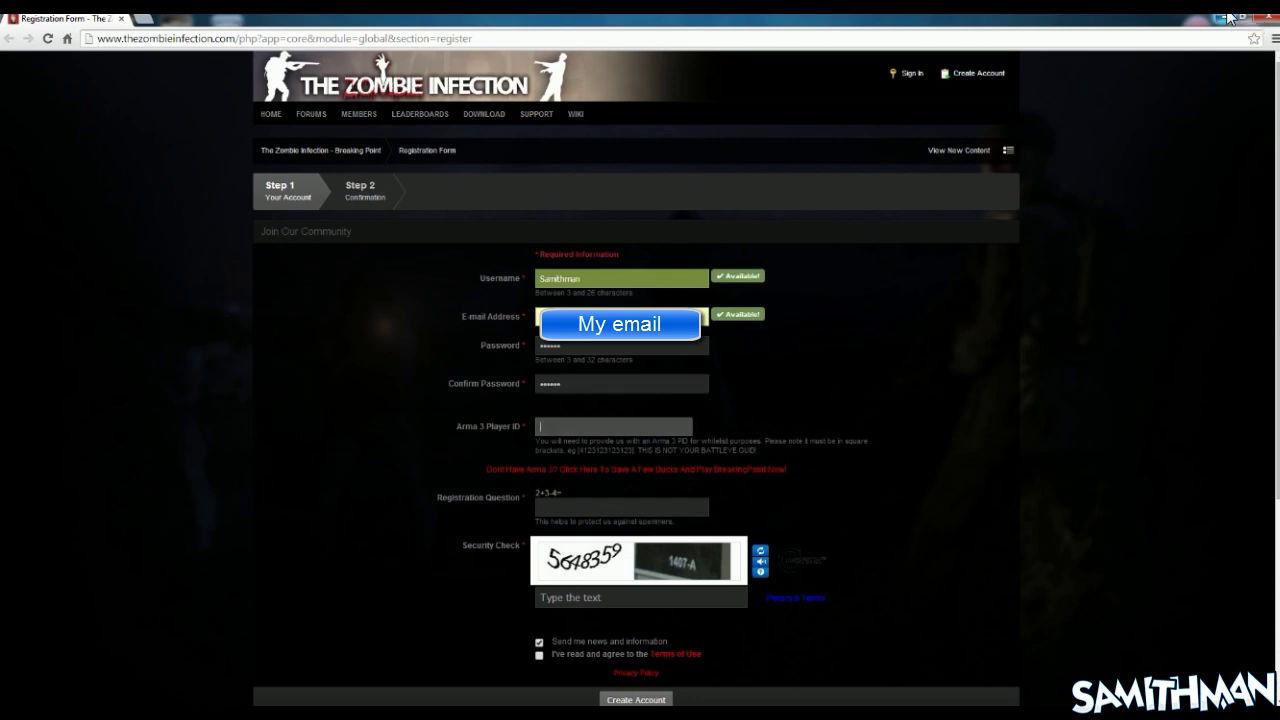
left_click(1230, 18)
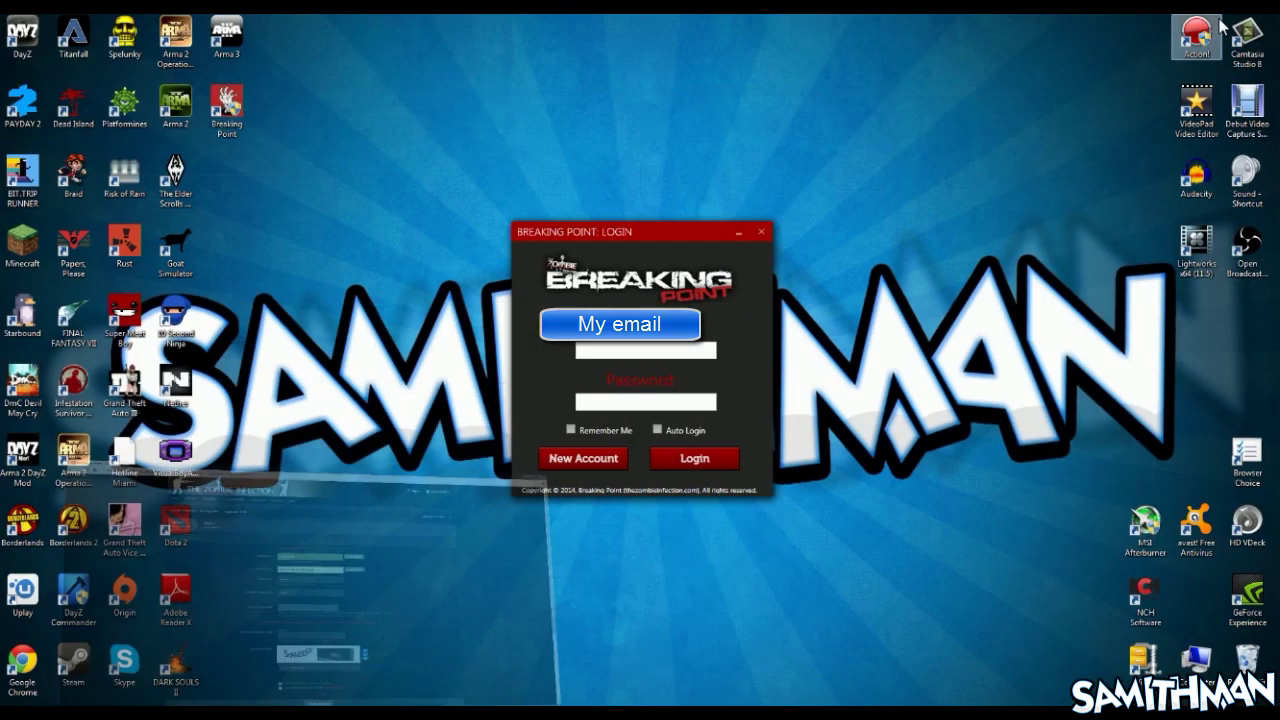
Launch Arma 3 and select the Player ID in Configure > Profile's edit view
double_click(232, 38)
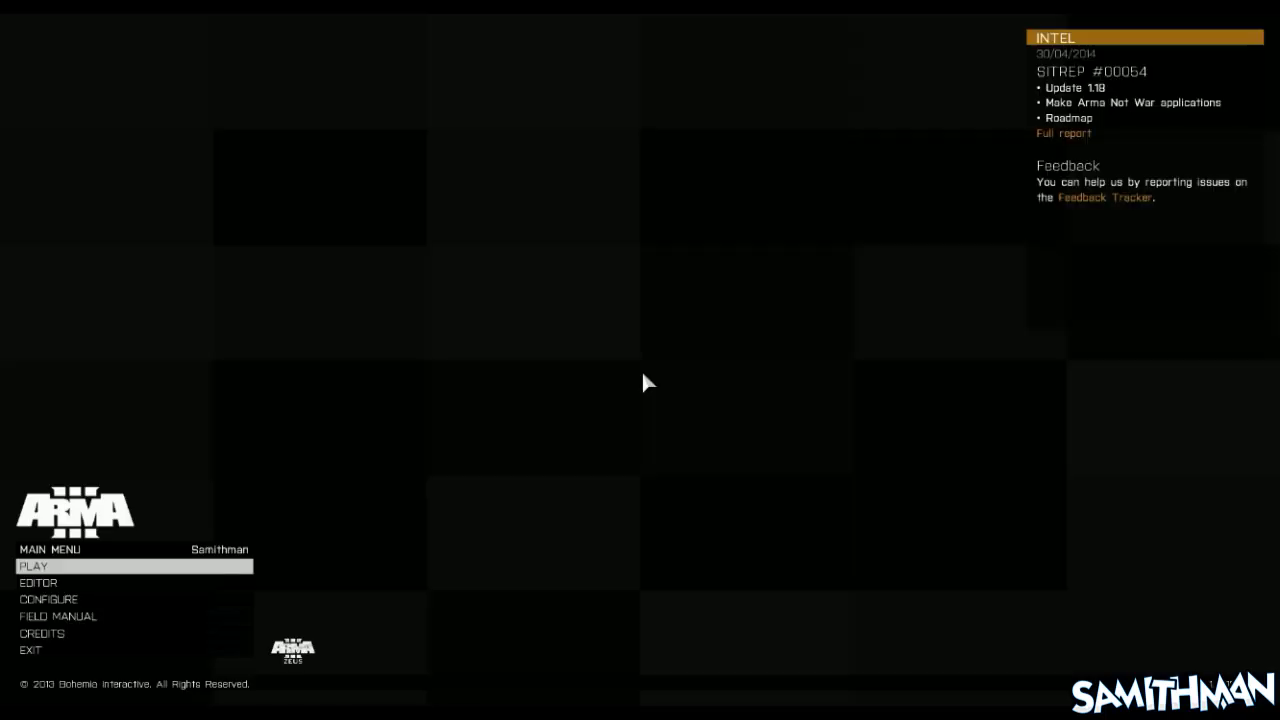
left_click(74, 626)
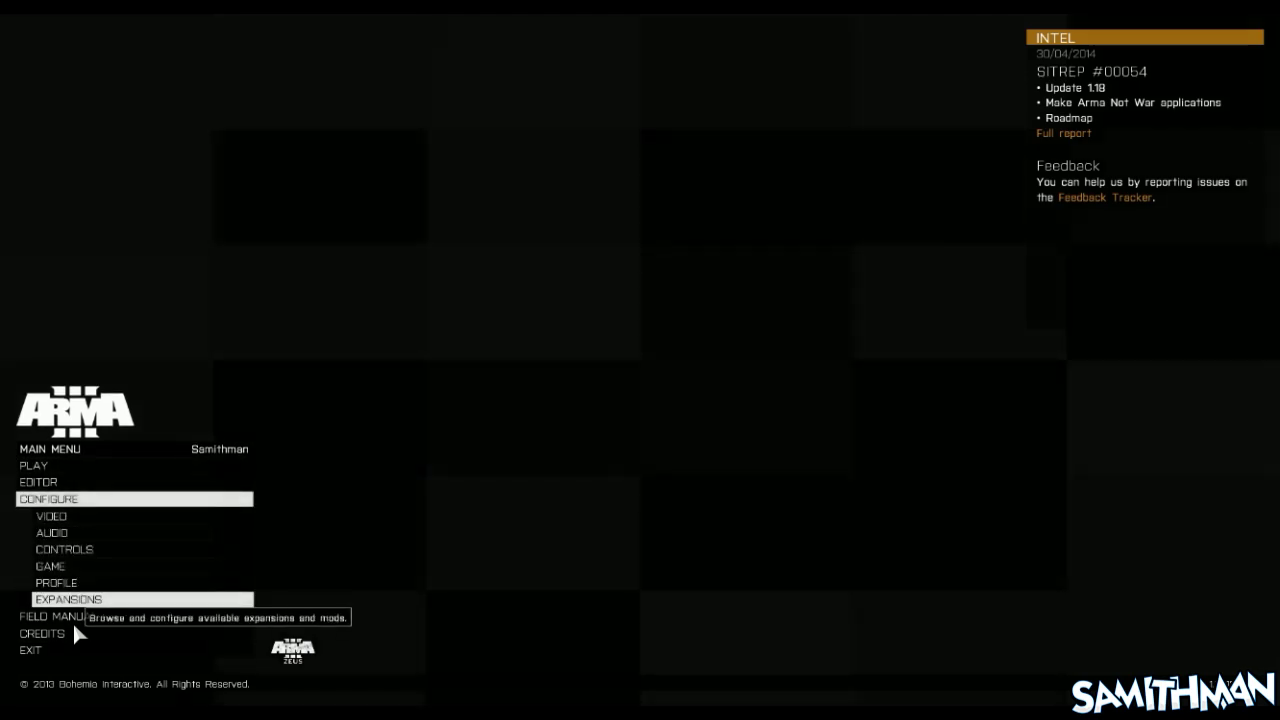
left_click(76, 608)
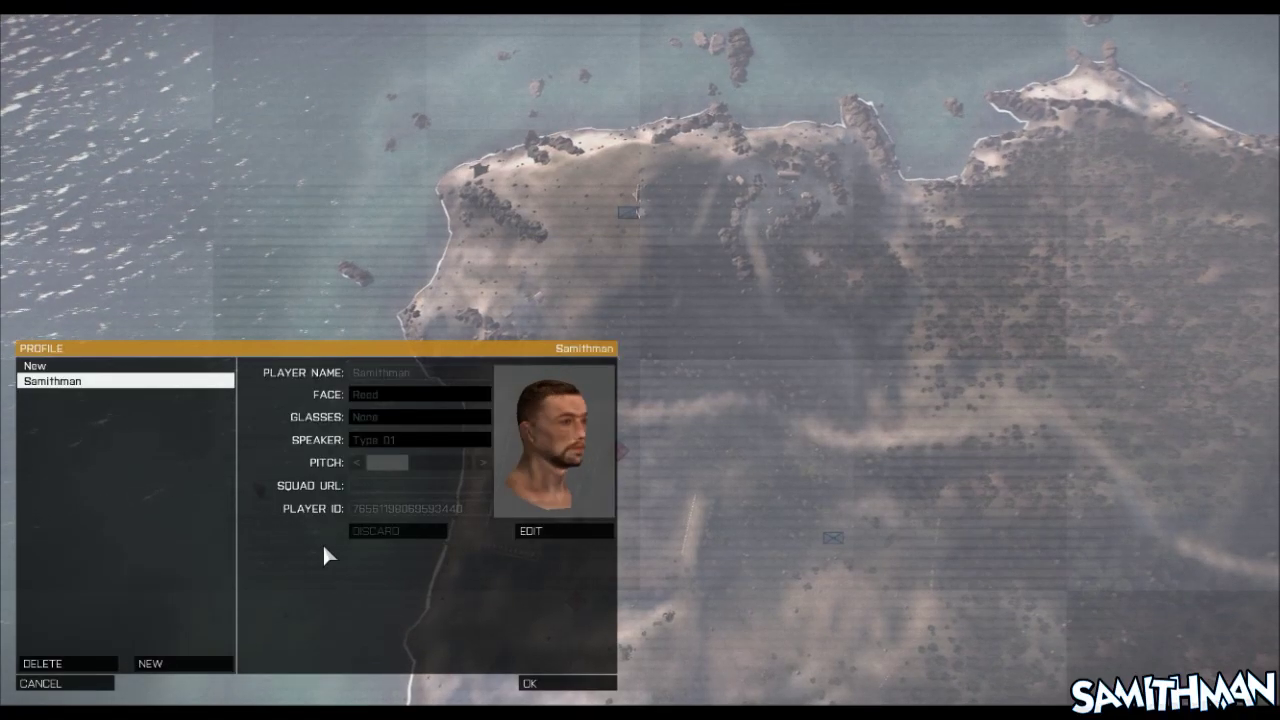
left_click(524, 536)
double_click(372, 512)
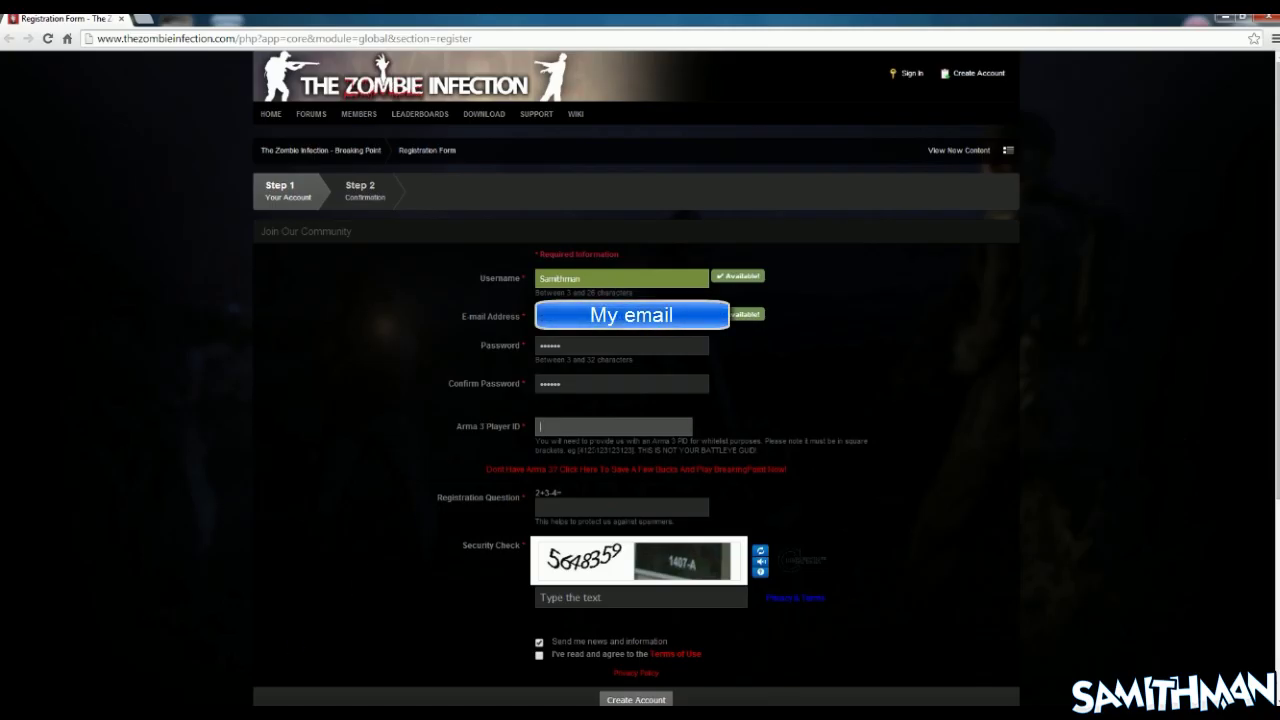
Paste the Player ID into the Arma 3 Player ID field and move to the registration question
key("ctrl+v")
left_click(562, 508)
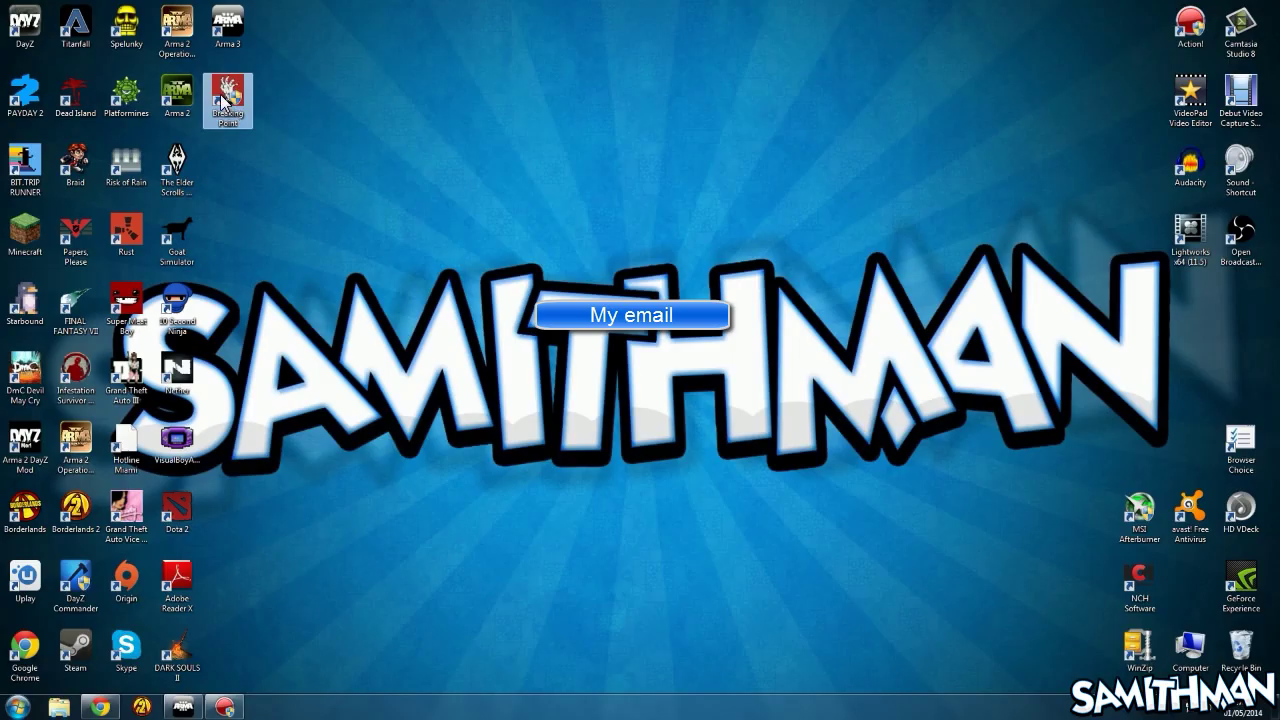
Log into the launcher with the account username and password, Remember Me and Auto Login ticked
double_click(226, 90)
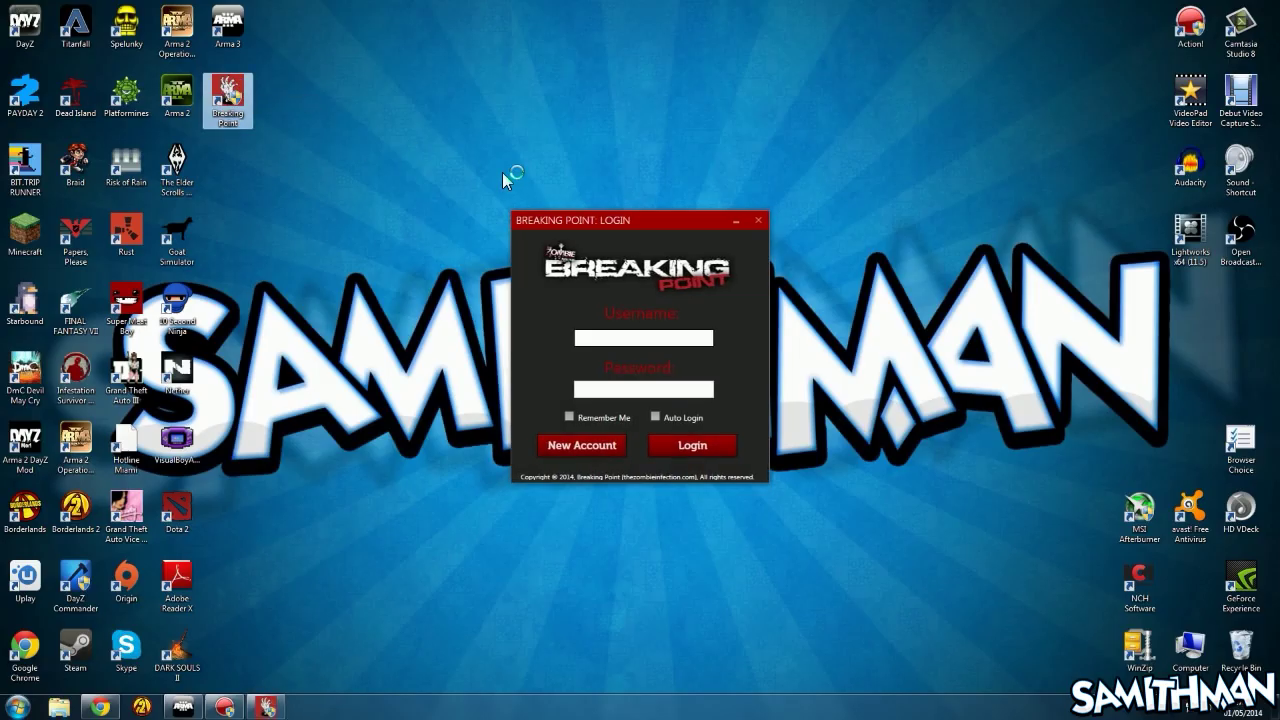
left_click(604, 340)
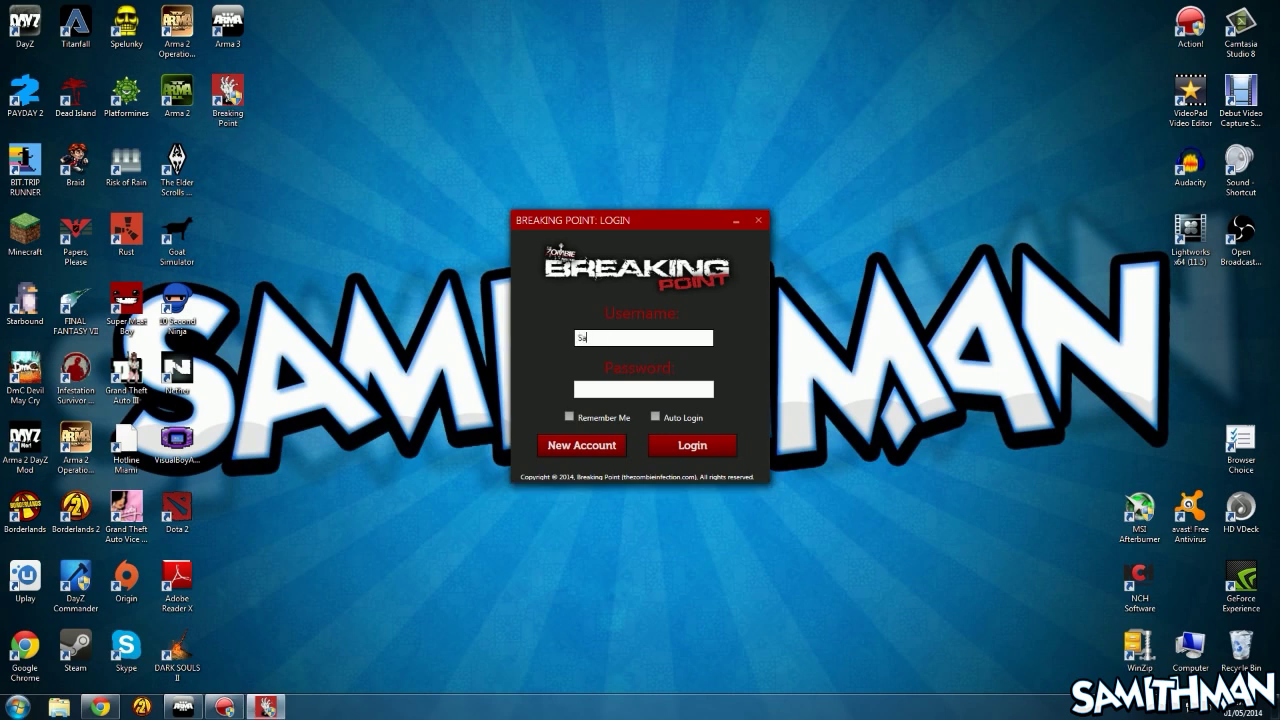
type("Samithman")
key("Tab")
type("•••")
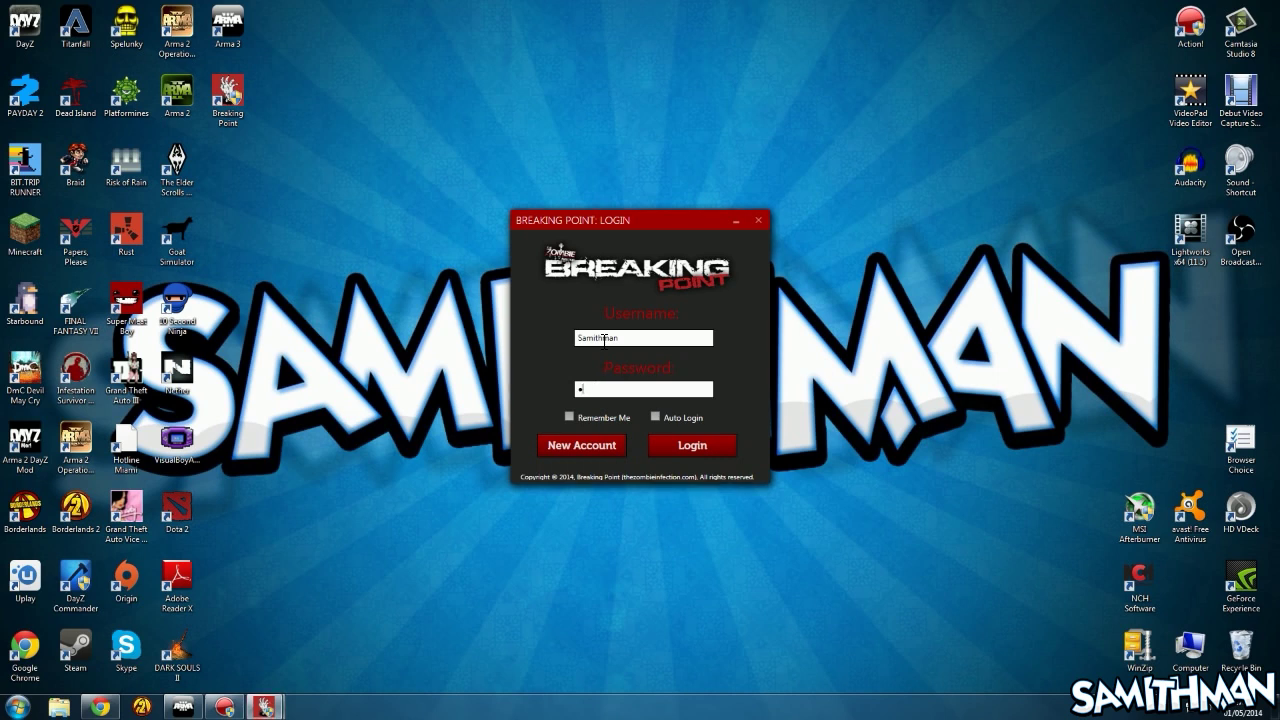
type("•")
left_click(569, 416)
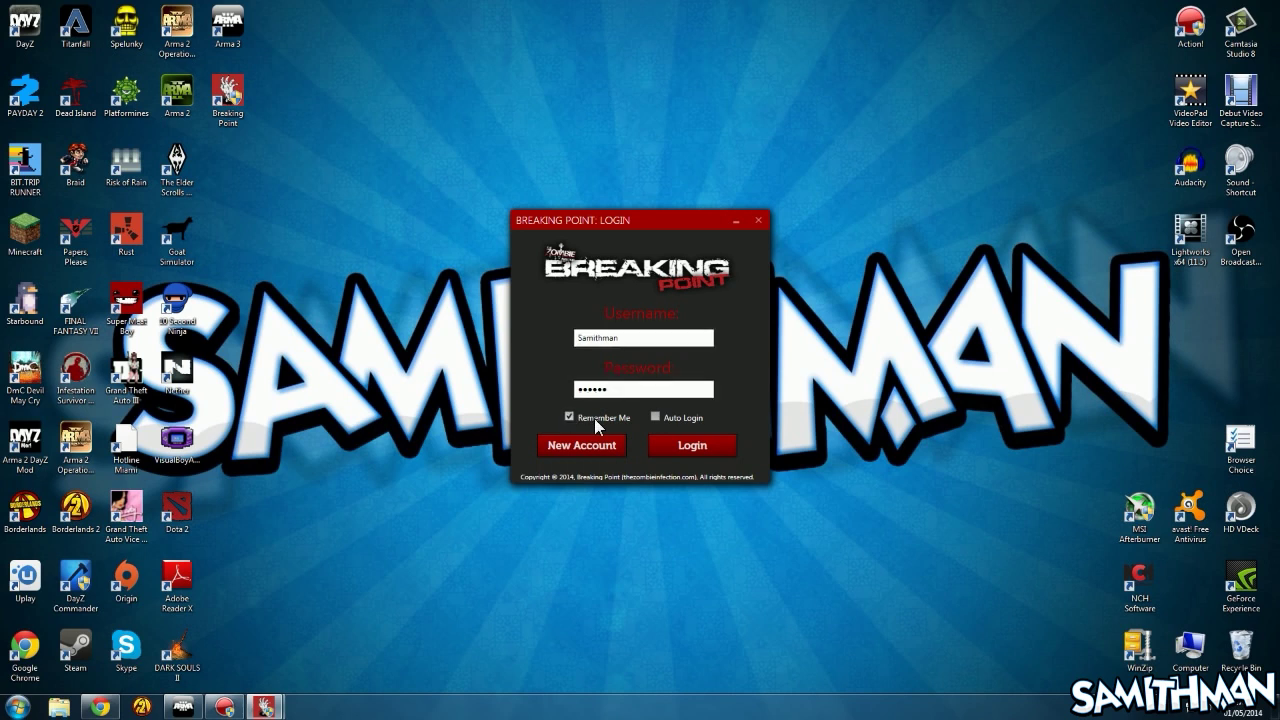
left_click(655, 417)
left_click(680, 454)
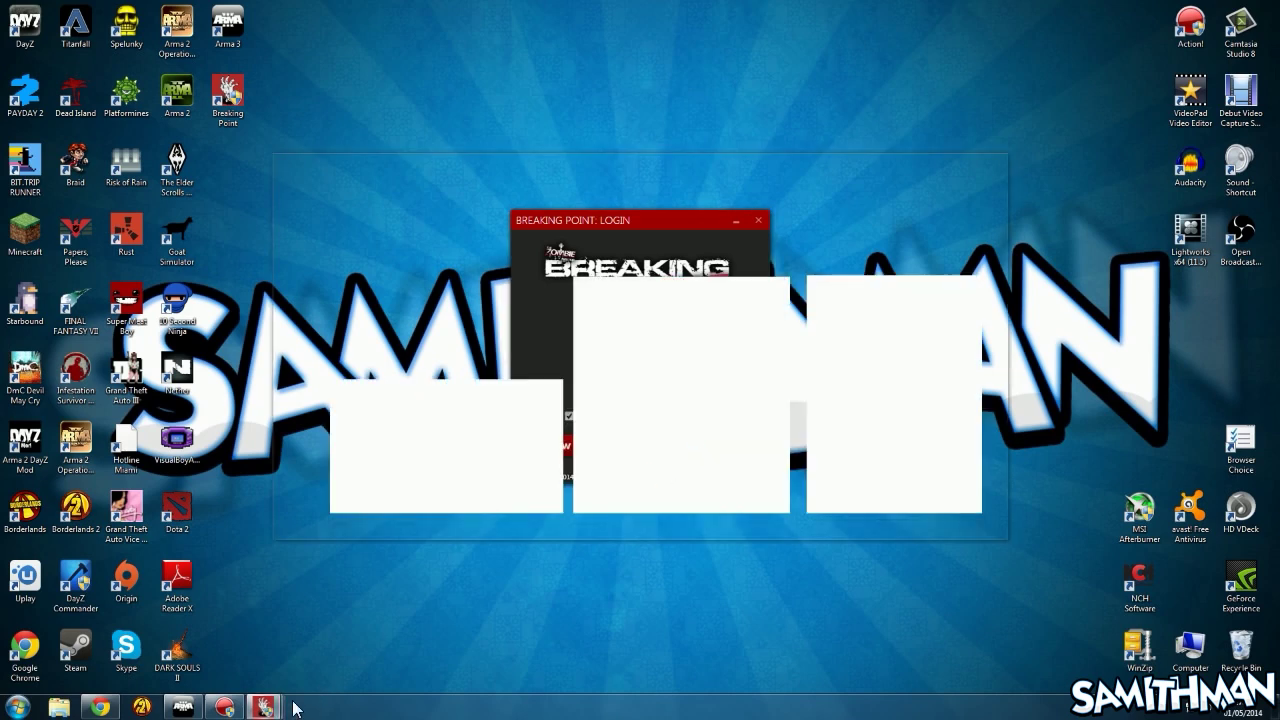
Dismiss the 'instance of the updater is already running' warning
left_click(225, 708)
left_click(226, 709)
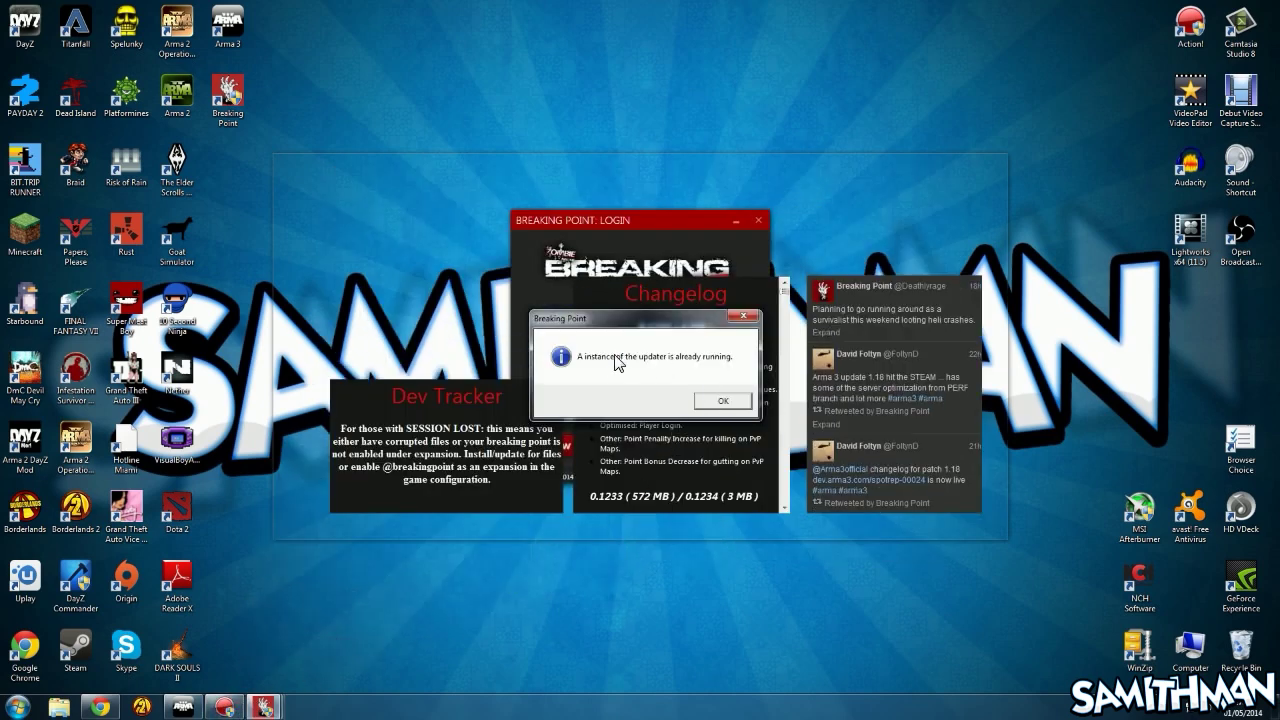
left_click(720, 405)
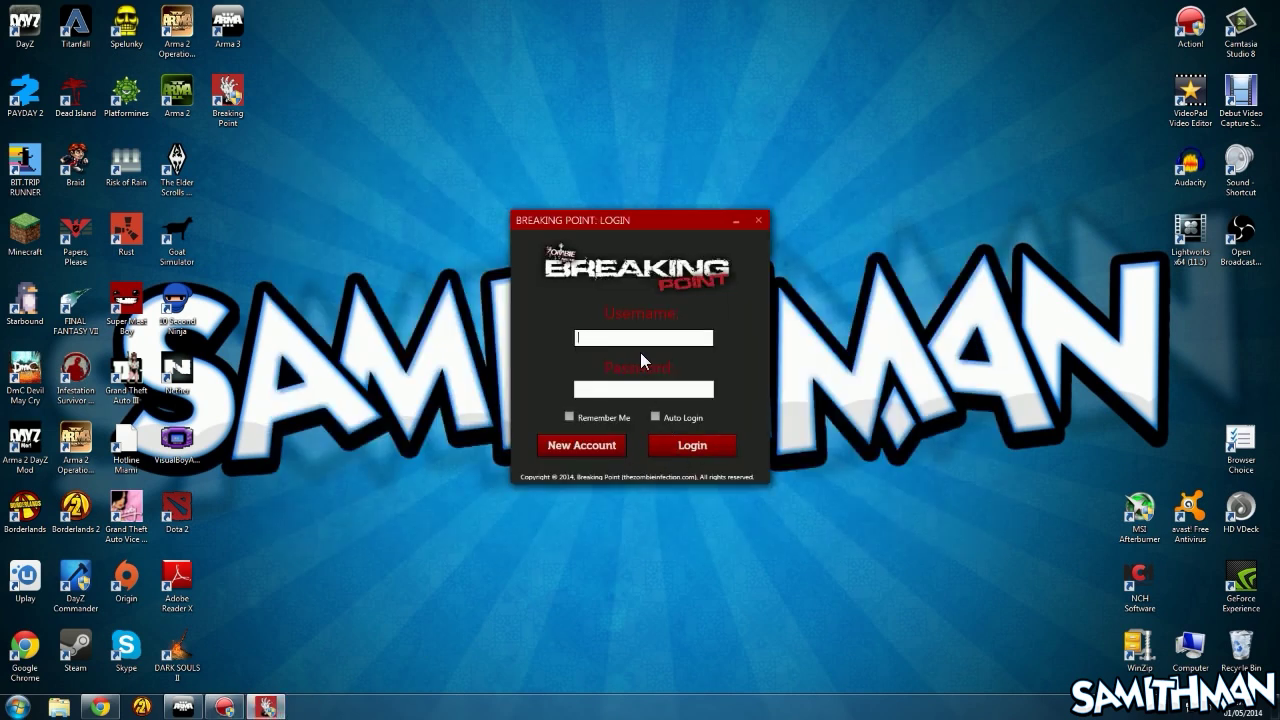
Re-enter the account username and password with Remember Me ticked, then show the updater page
type("Samithman")
key("Tab")
type("12")
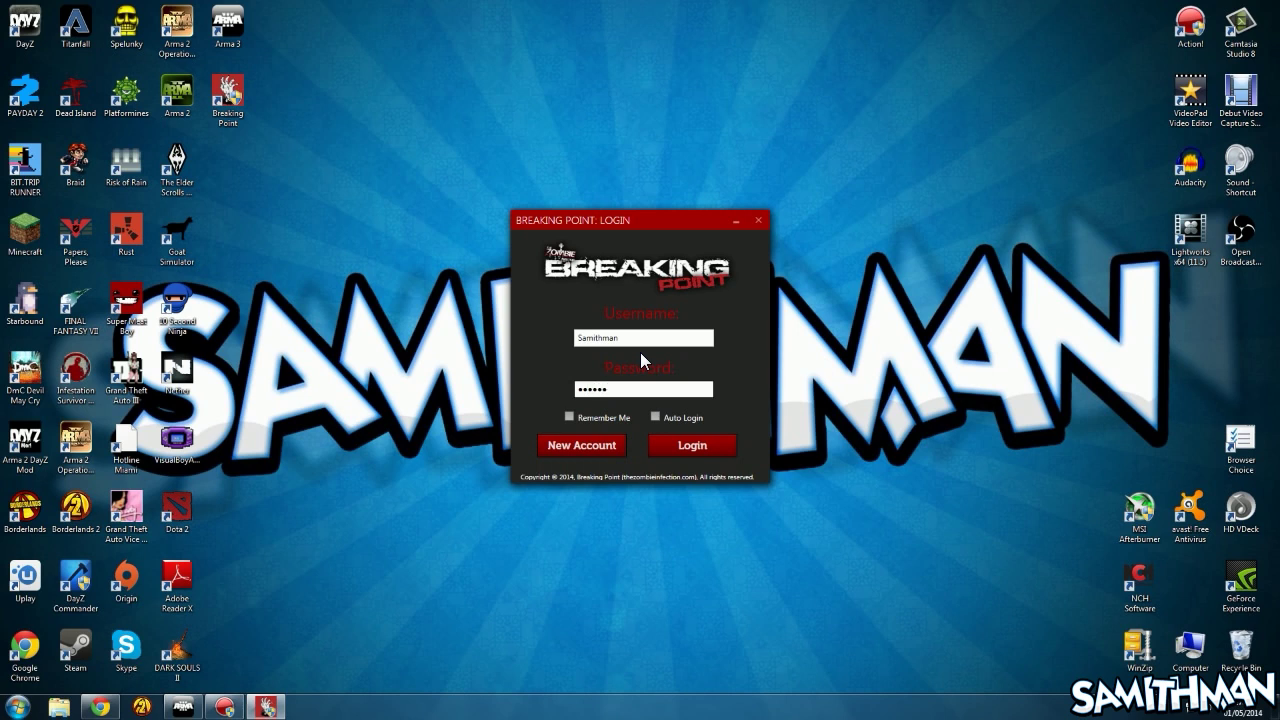
left_click(568, 416)
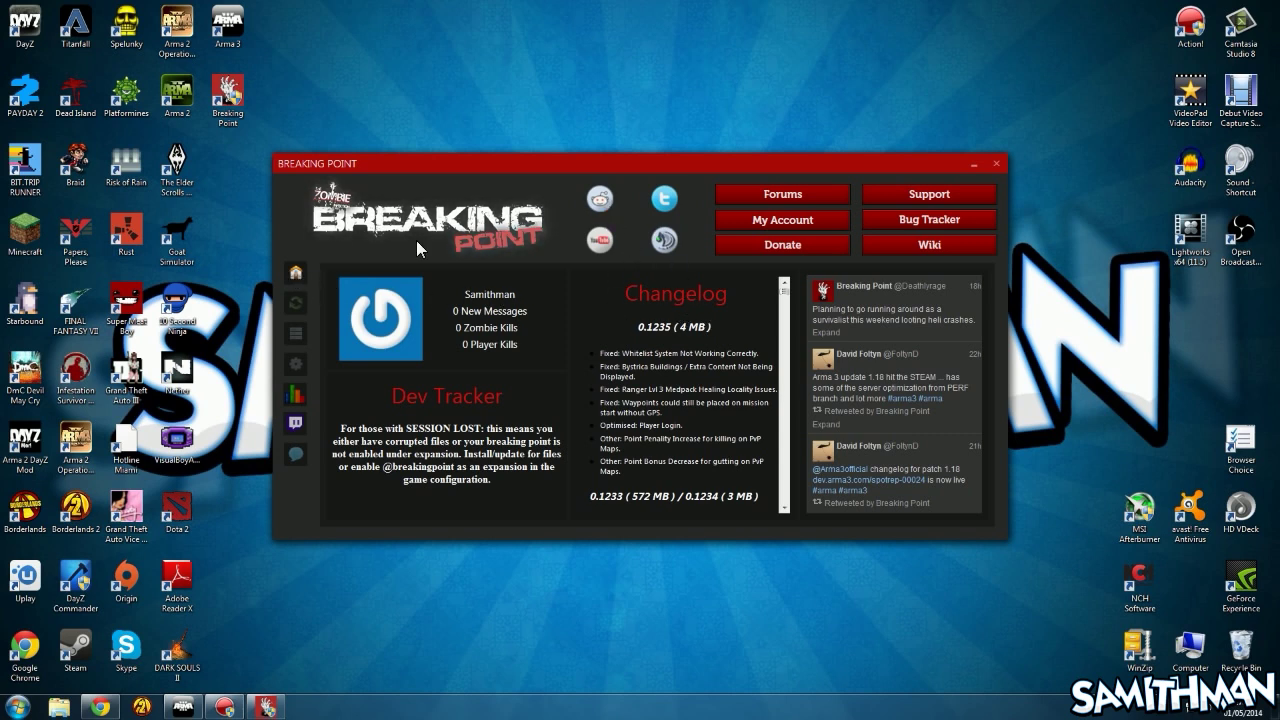
left_click(295, 303)
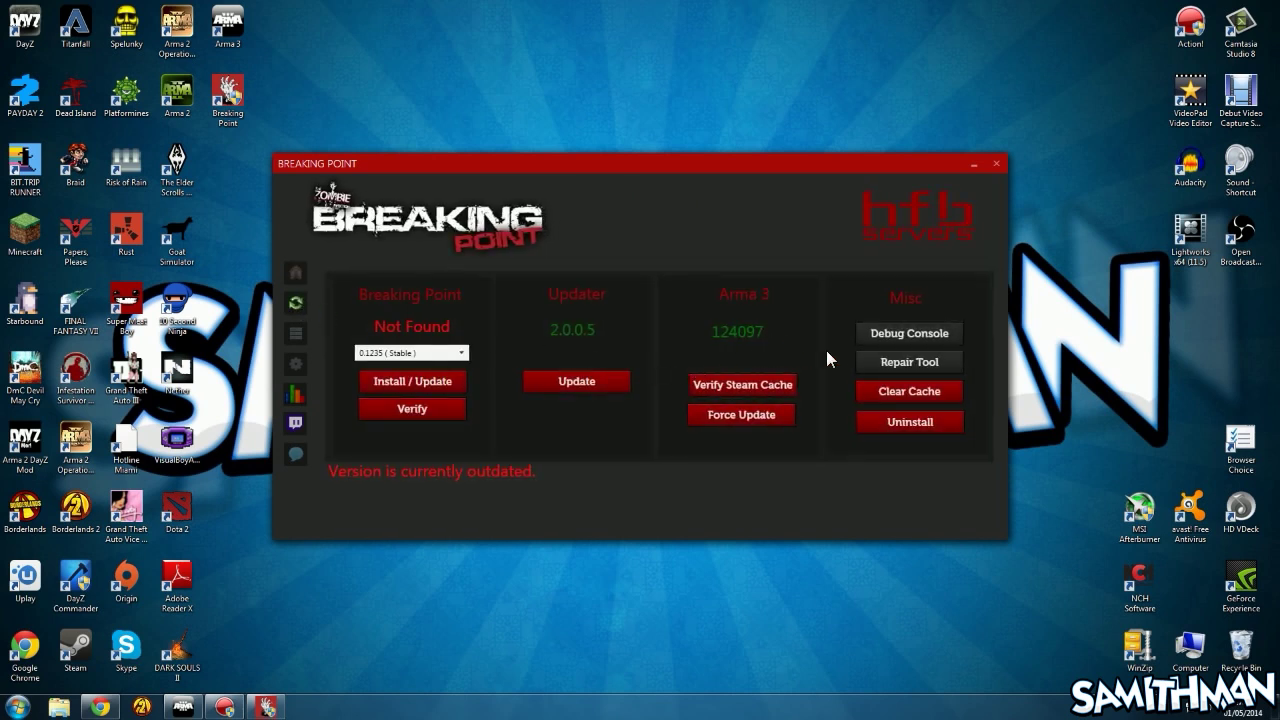
Install version 0.1235 (Stable) and confirm closing the running game
left_click(452, 354)
left_click(446, 368)
left_click(444, 382)
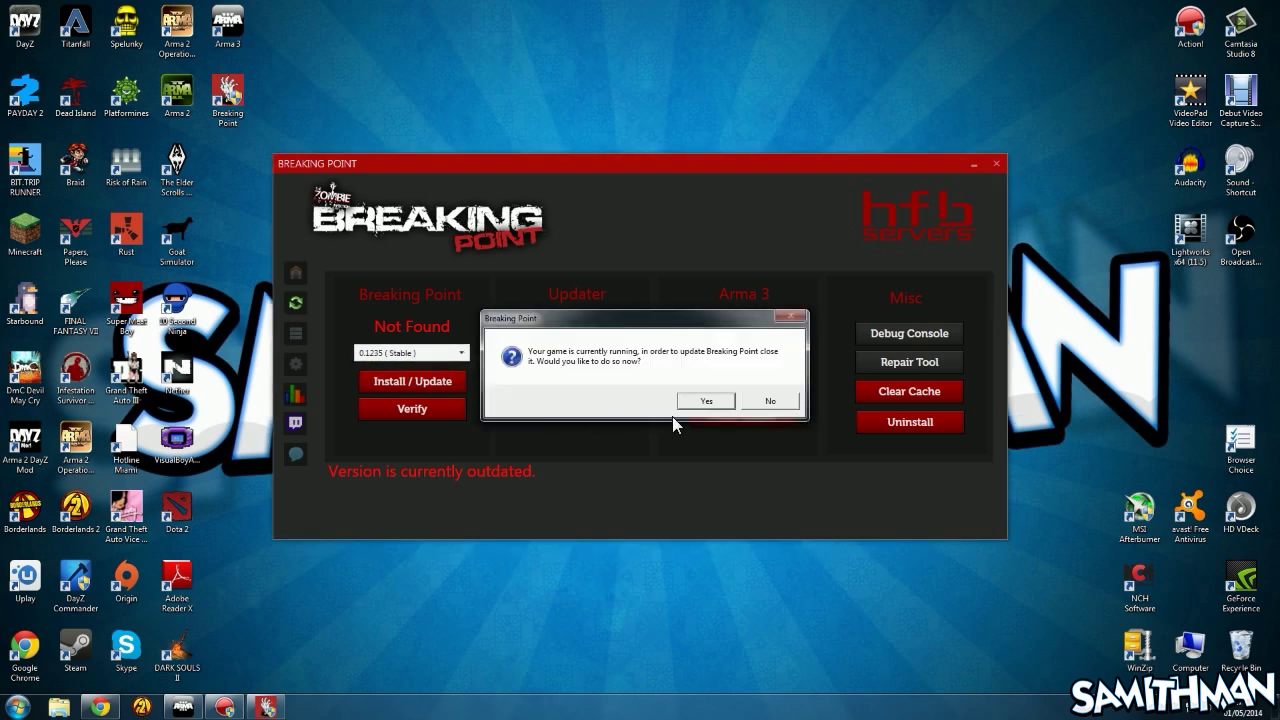
left_click(725, 404)
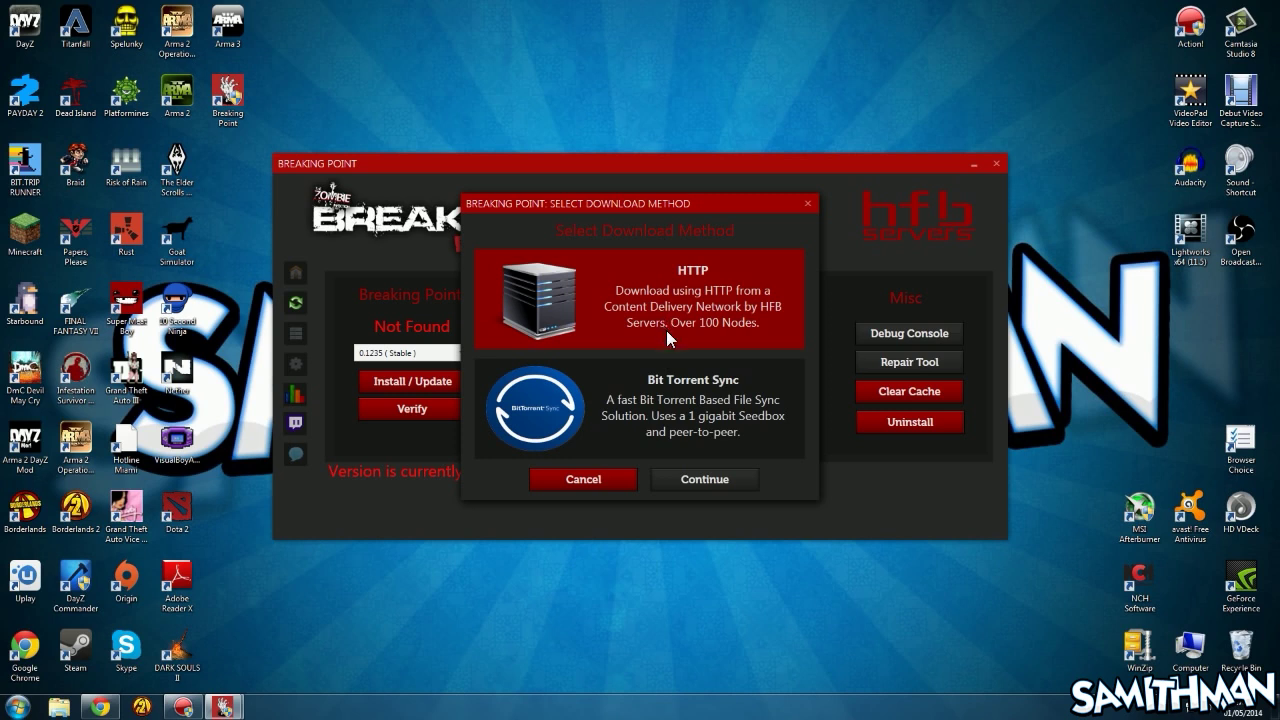
Choose HTTP, let the updater through the Windows firewall, and download from a listed mirror
left_click(699, 481)
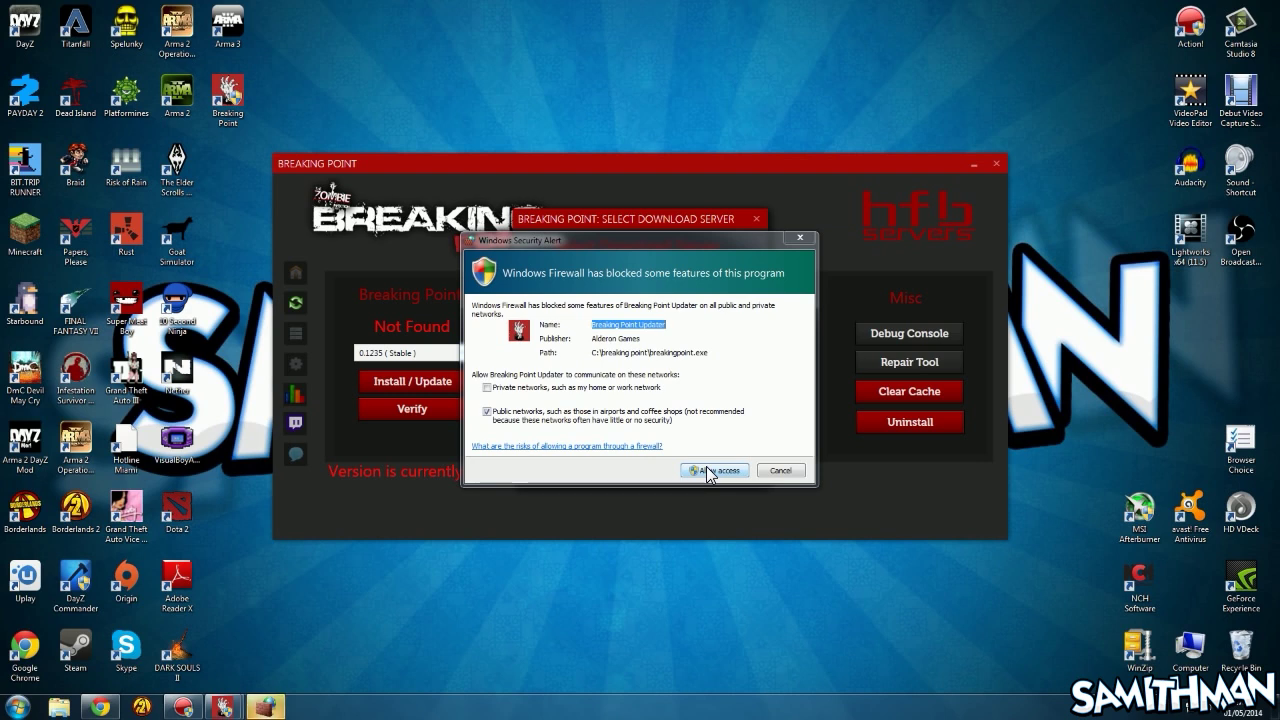
left_click(710, 475)
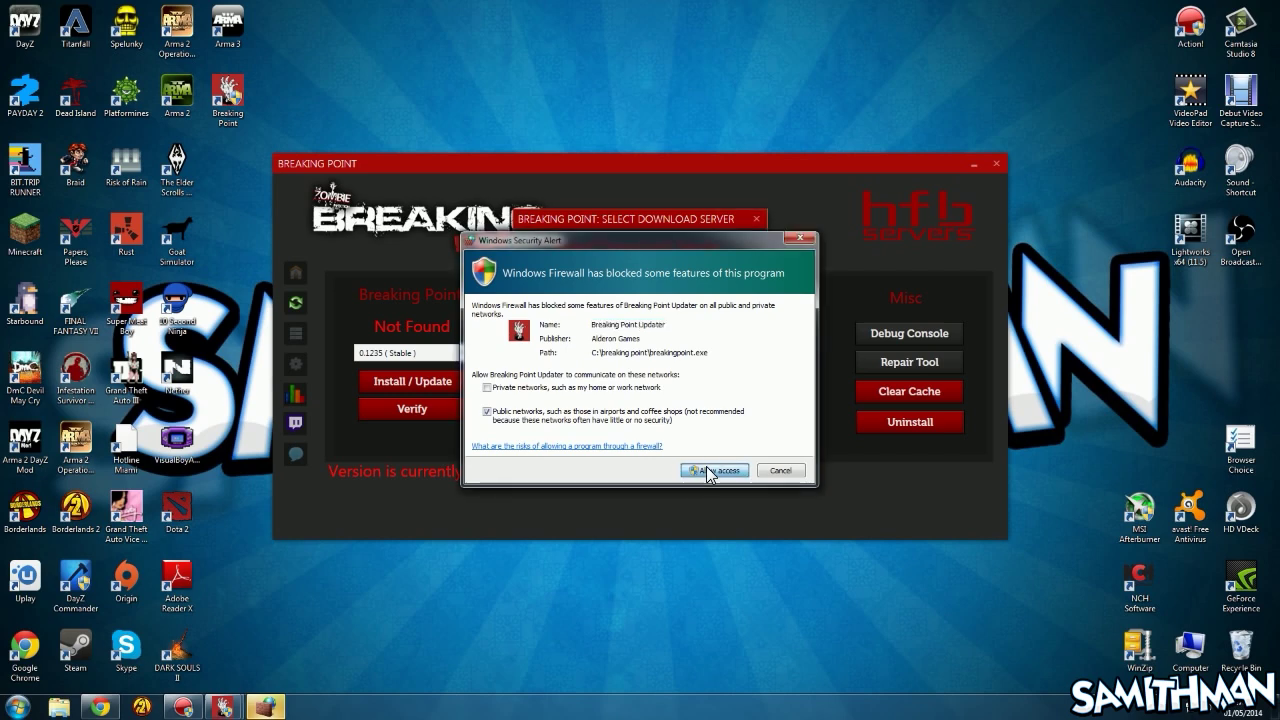
left_click(770, 478)
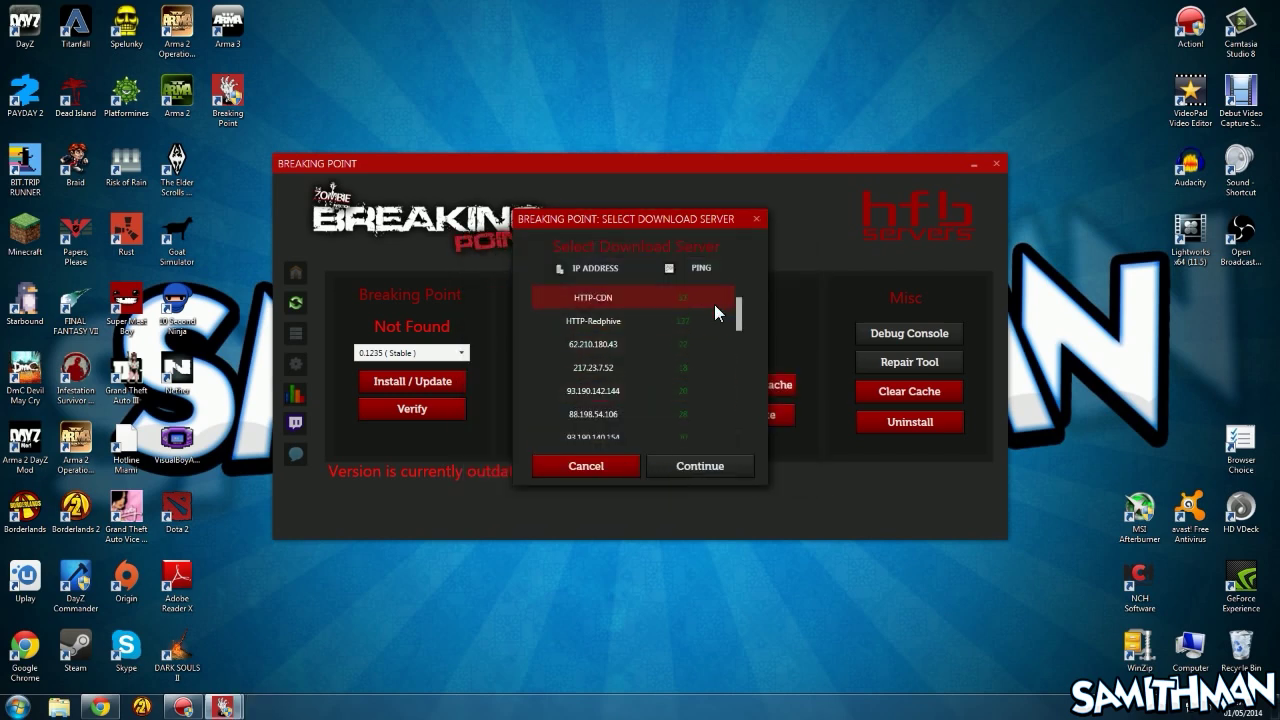
scroll(714, 304, "down", 5)
scroll(714, 304, "up", 3)
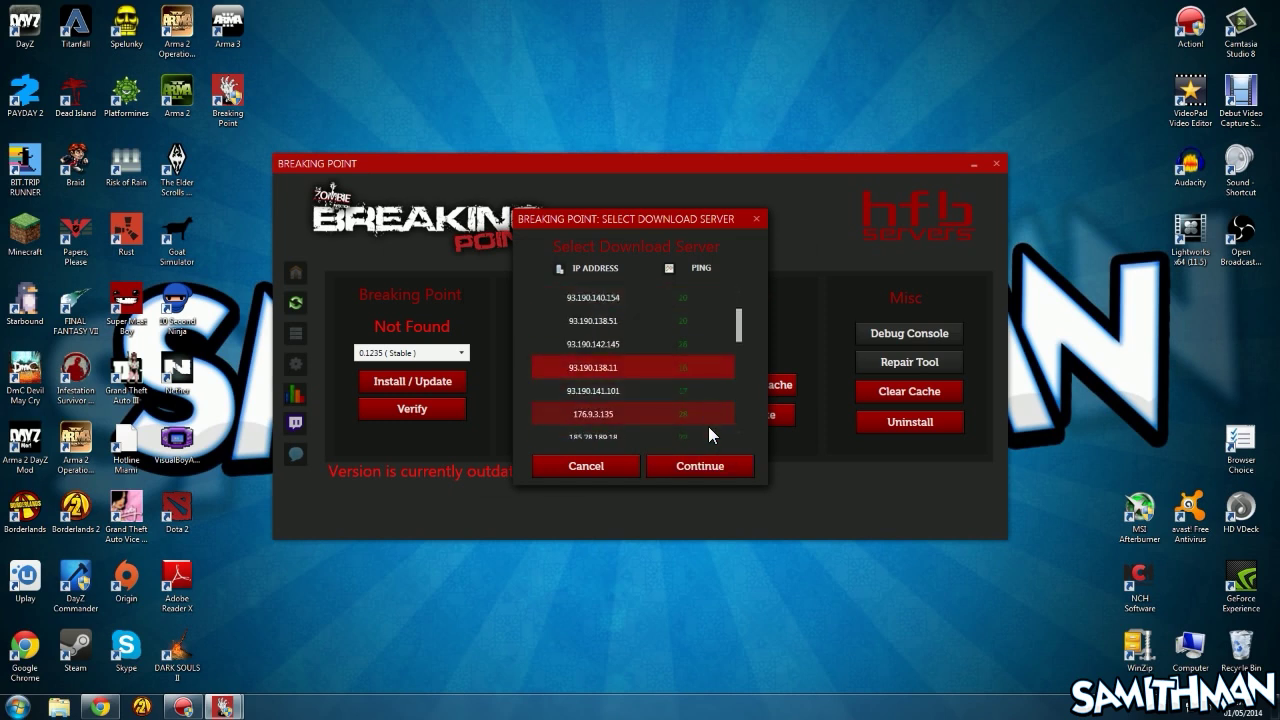
left_click(708, 466)
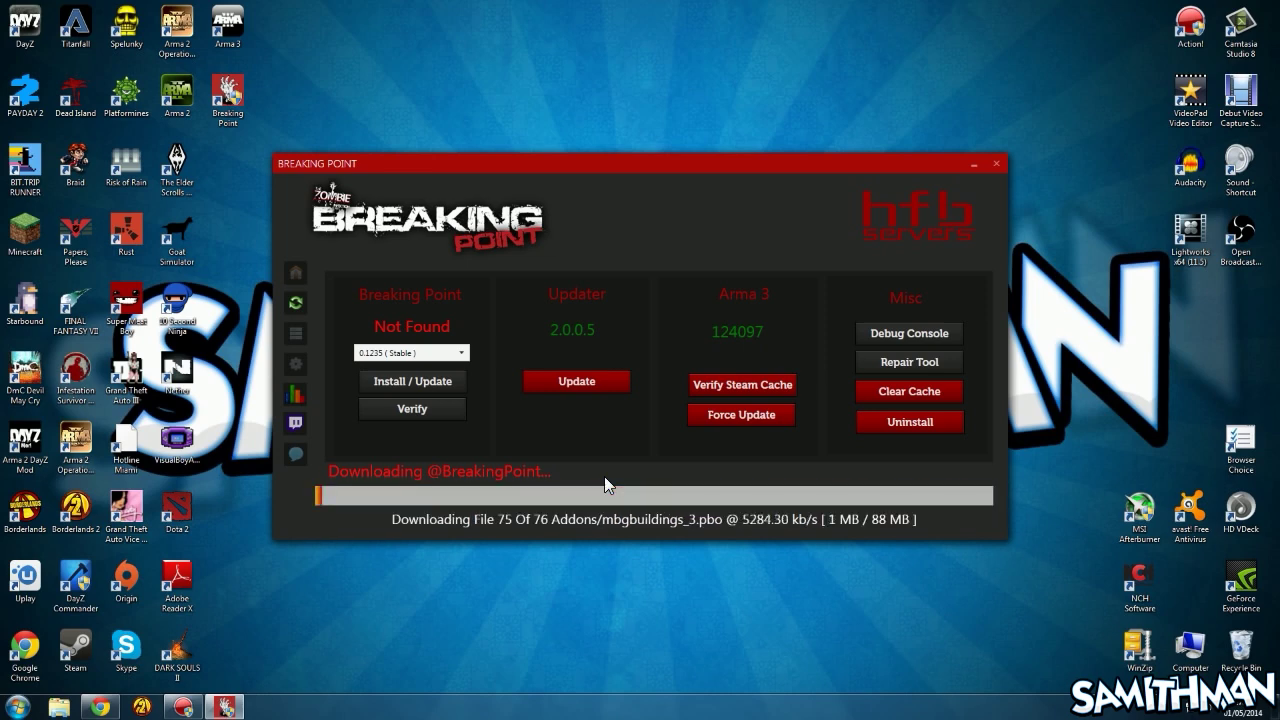
left_click(186, 707)
left_click(188, 707)
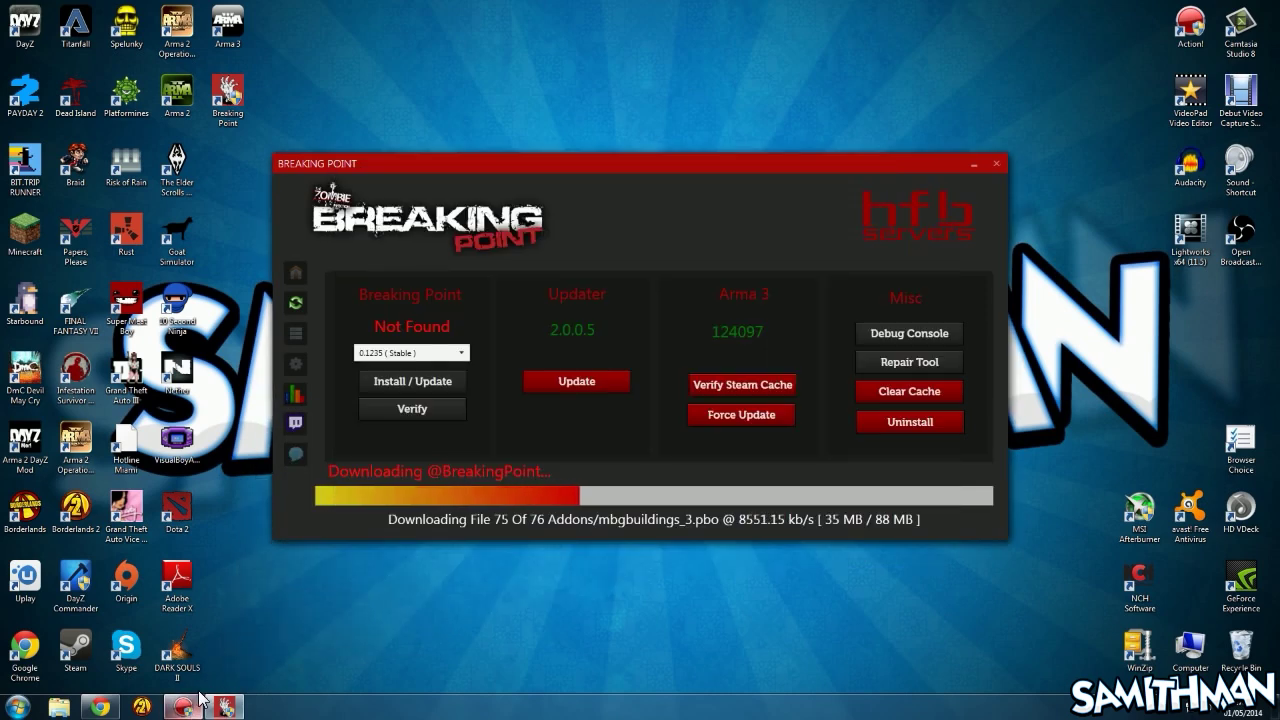
Minimise the Action! recorder again to reveal the launcher listing mod version 0.1235
left_click(194, 708)
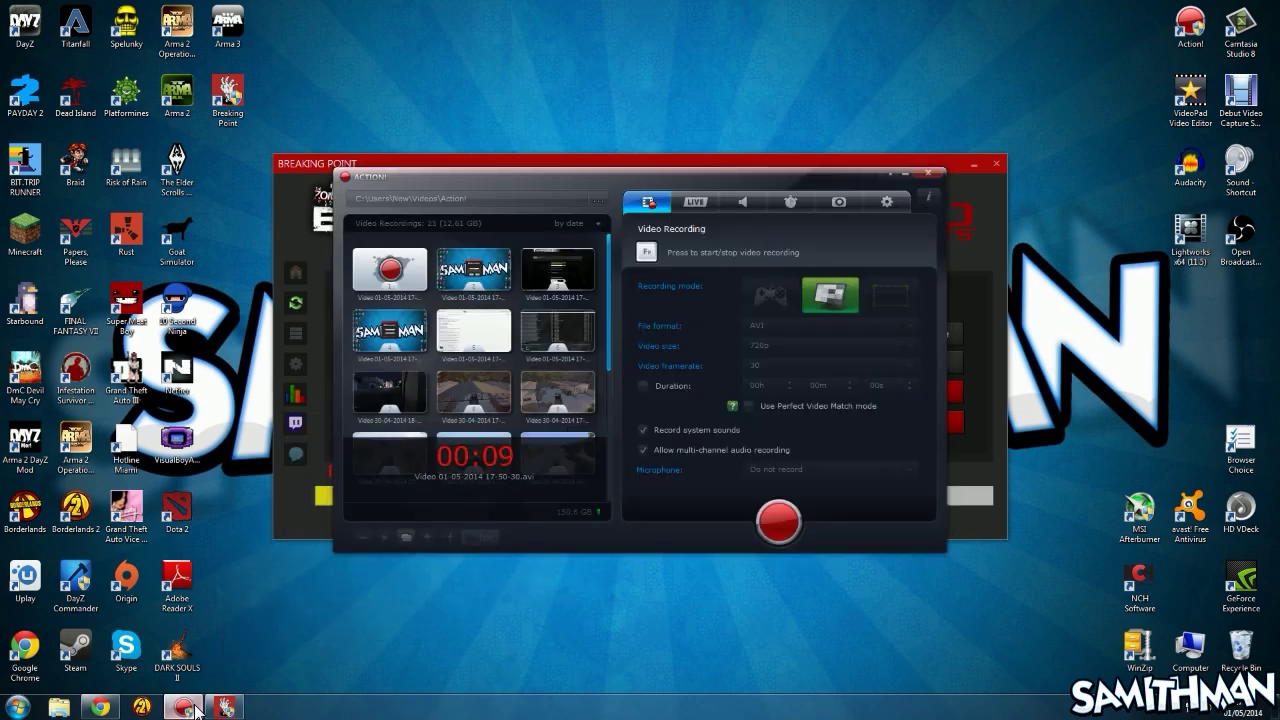
left_click(194, 708)
mouse_move(207, 706)
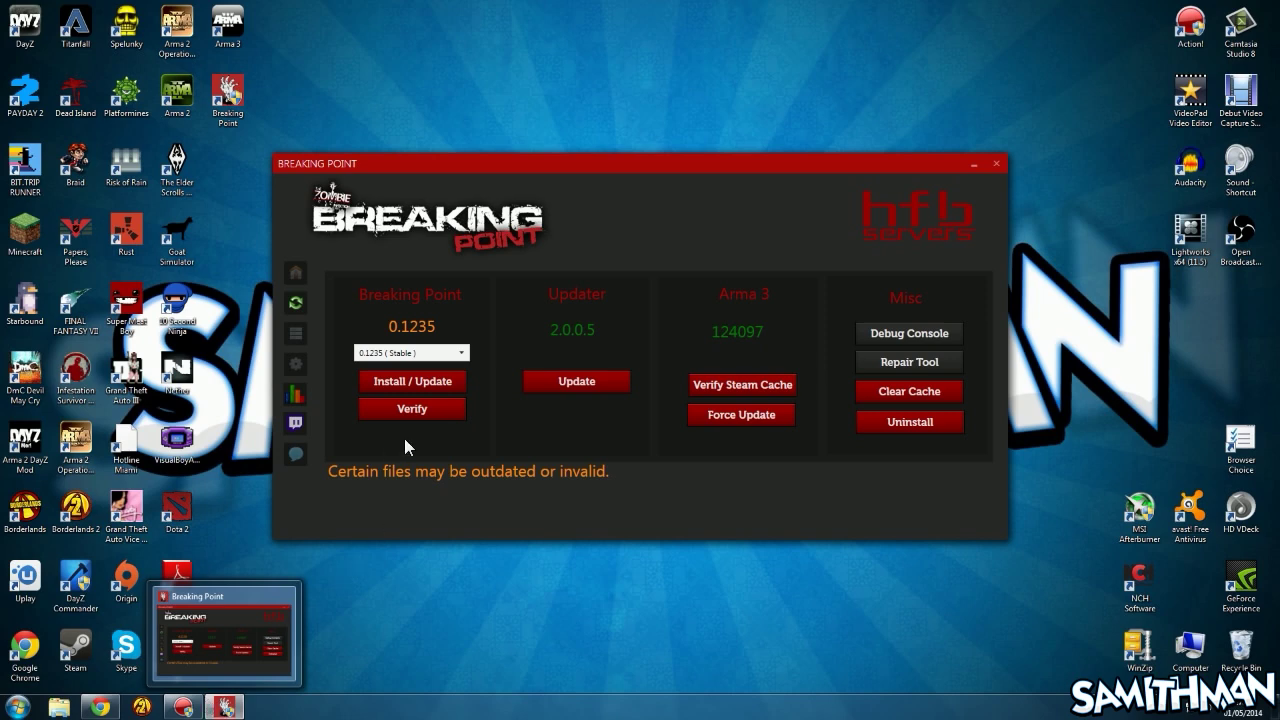
Run Verify and review the results, where debug_console.bisign and breakingpoint.bisign are invalid
left_click(412, 410)
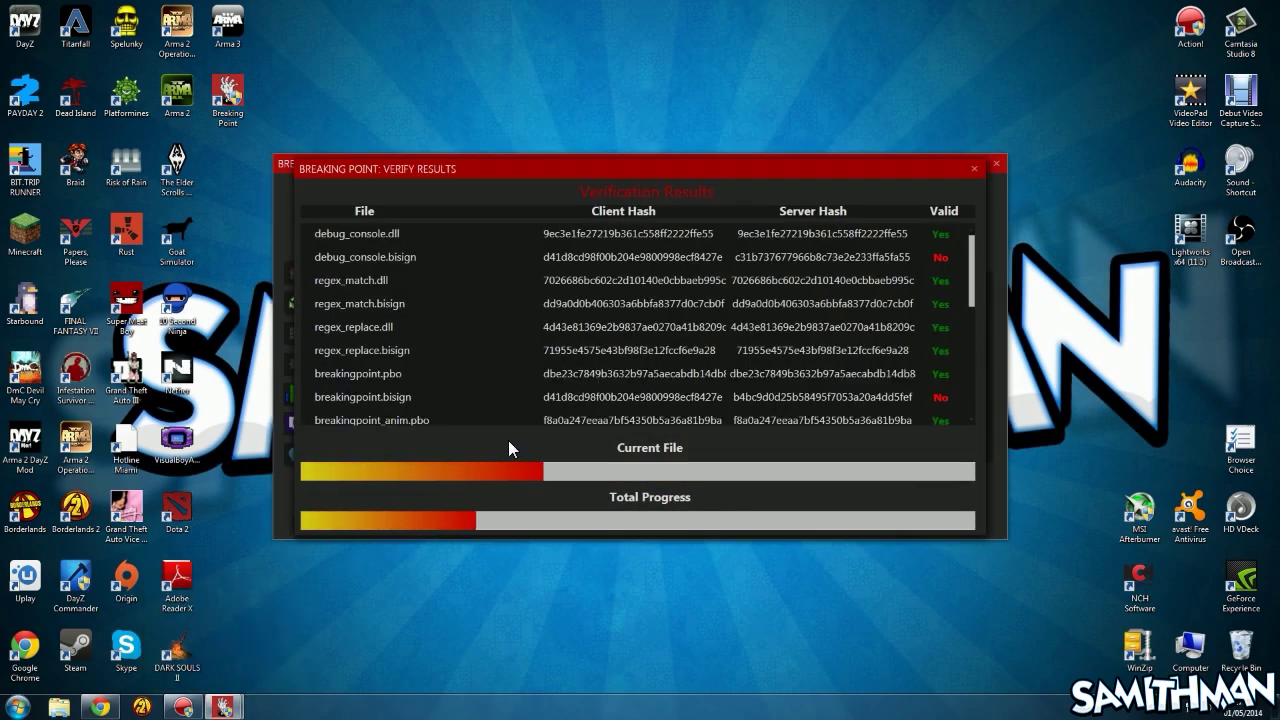
scroll(645, 264, "down", 5)
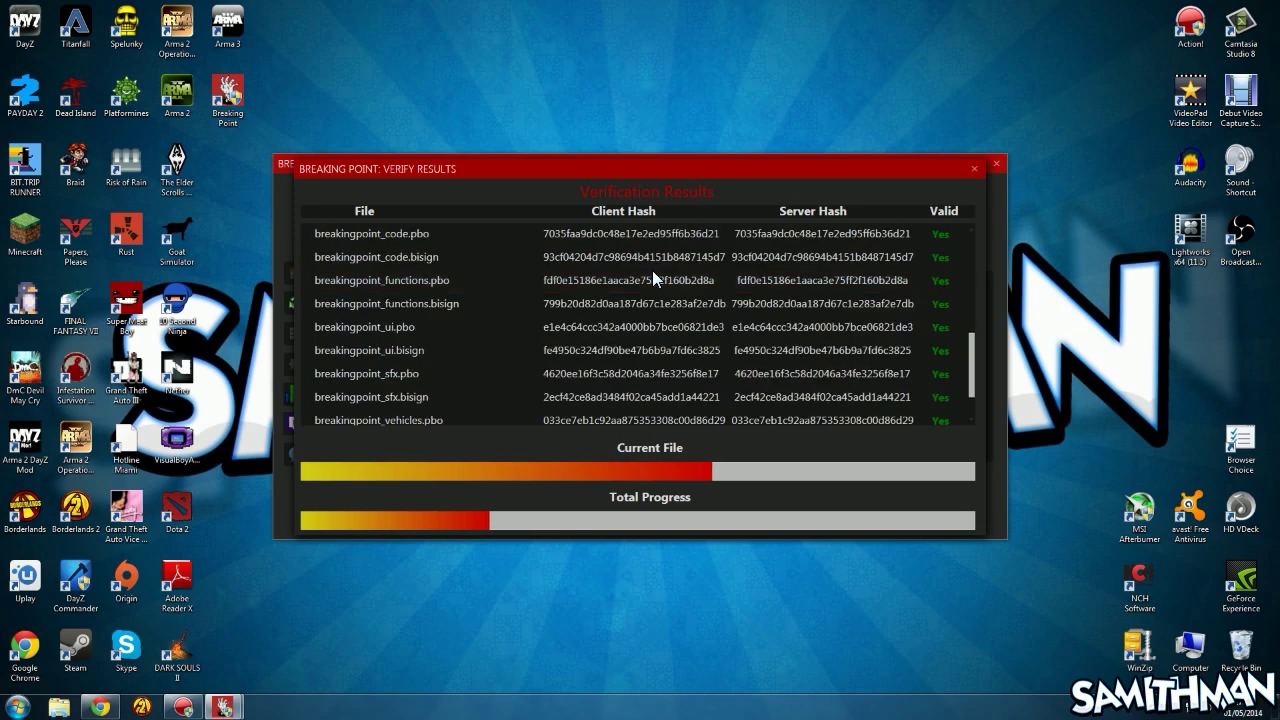
scroll(652, 270, "up", 5)
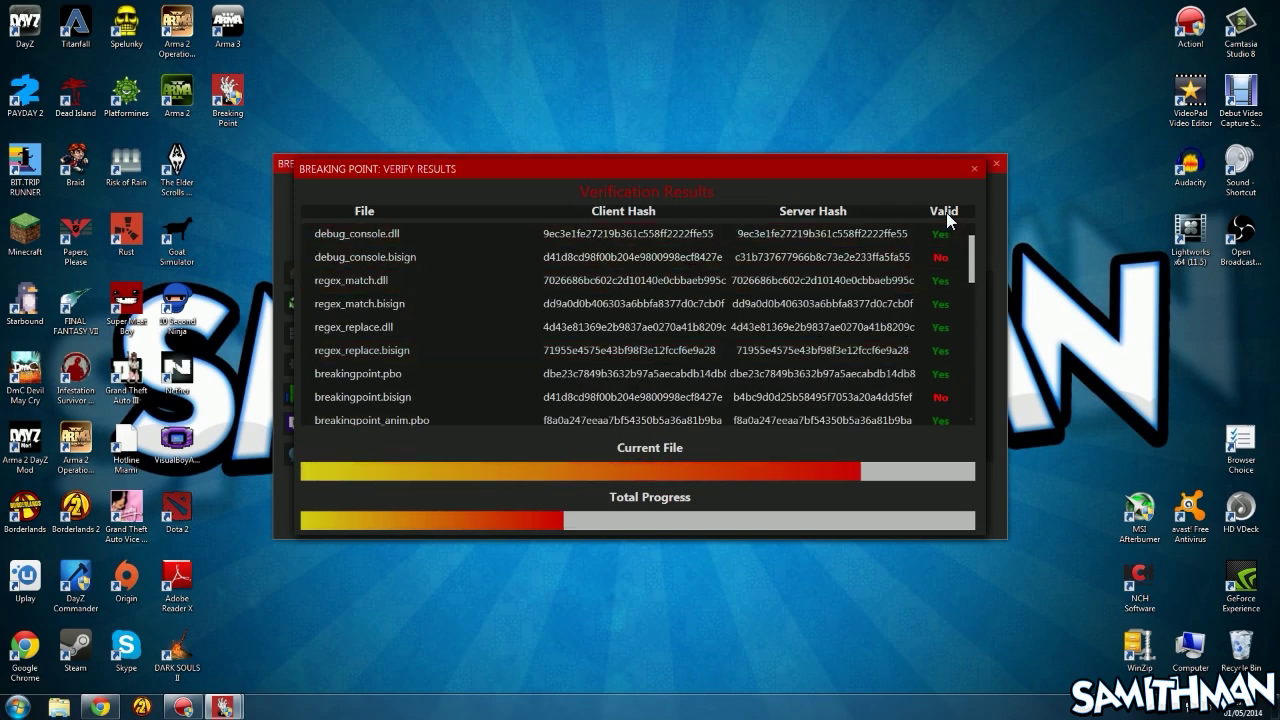
scroll(890, 344, "down", 10)
scroll(826, 314, "up", 10)
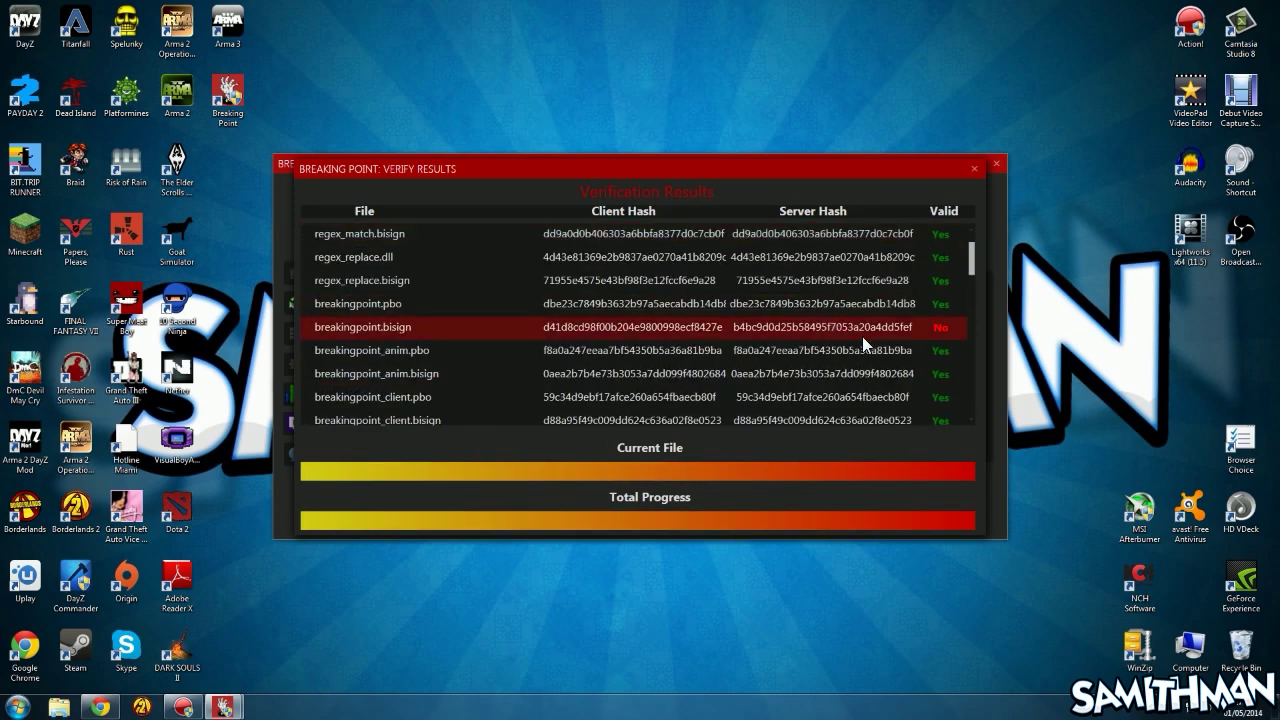
scroll(862, 336, "up", 1)
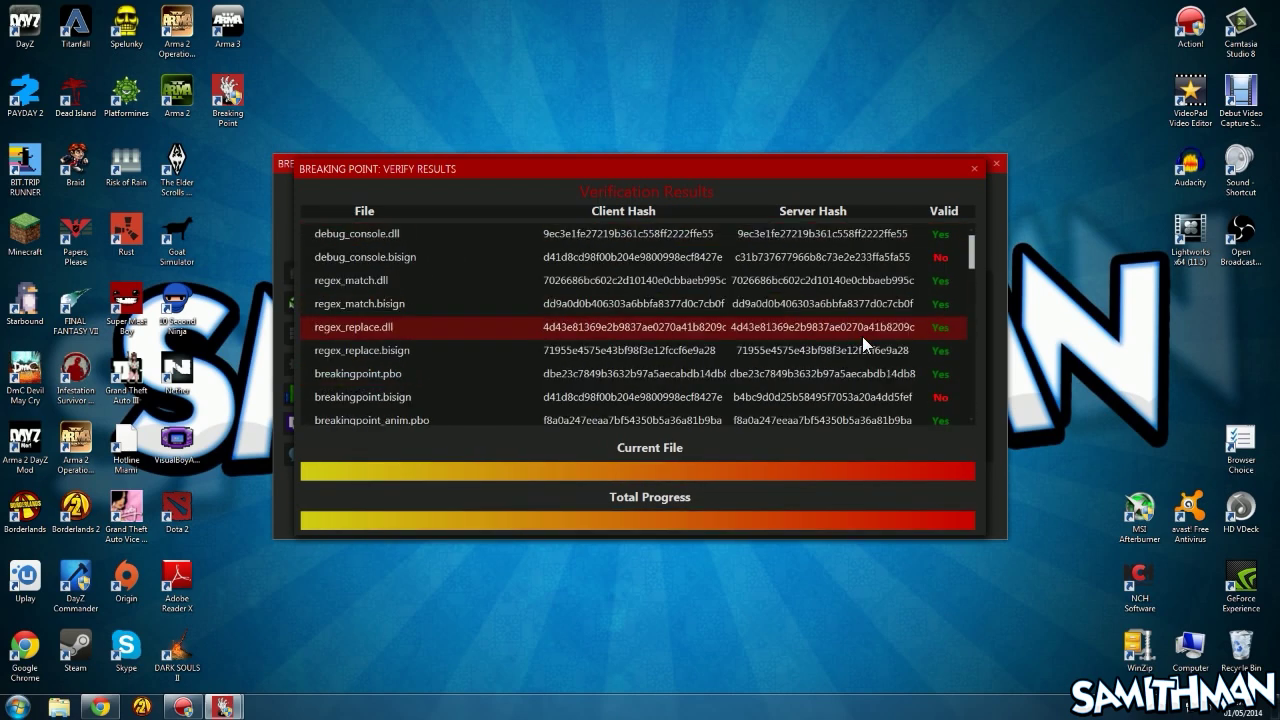
Close the verification results, rerun Install / Update over HTTP until All Updated!, then go Home
left_click(974, 170)
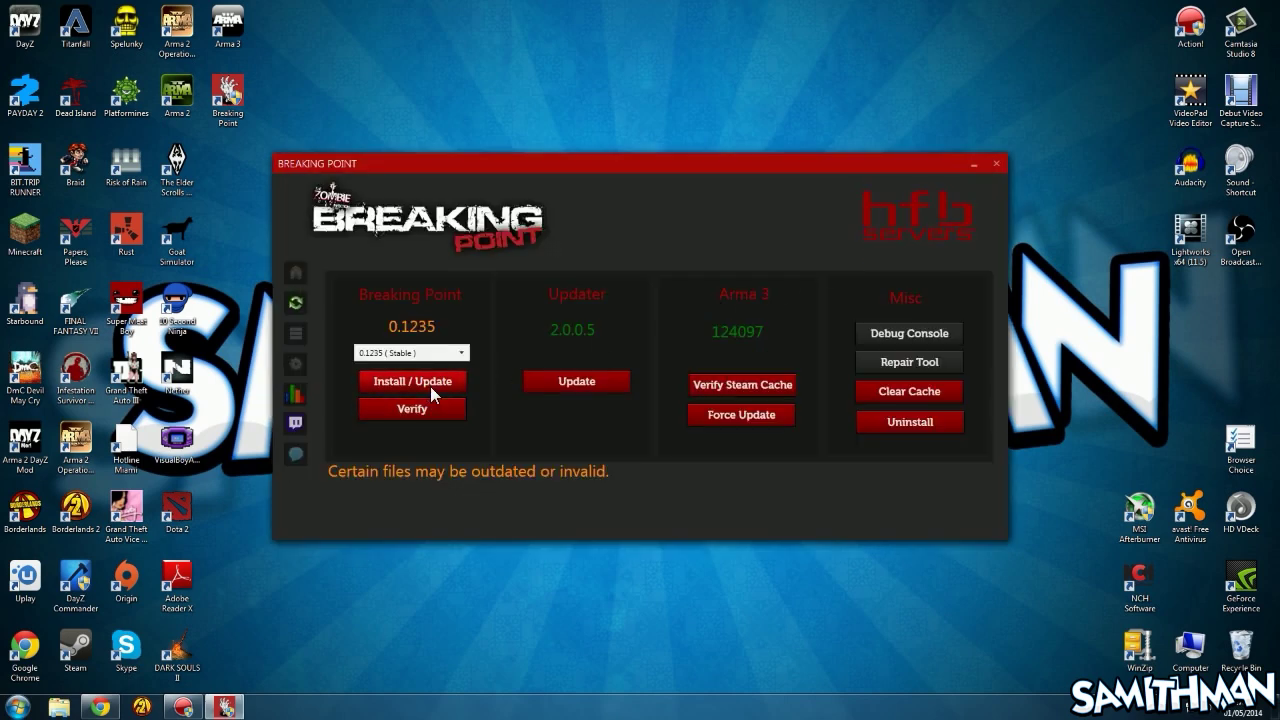
left_click(430, 386)
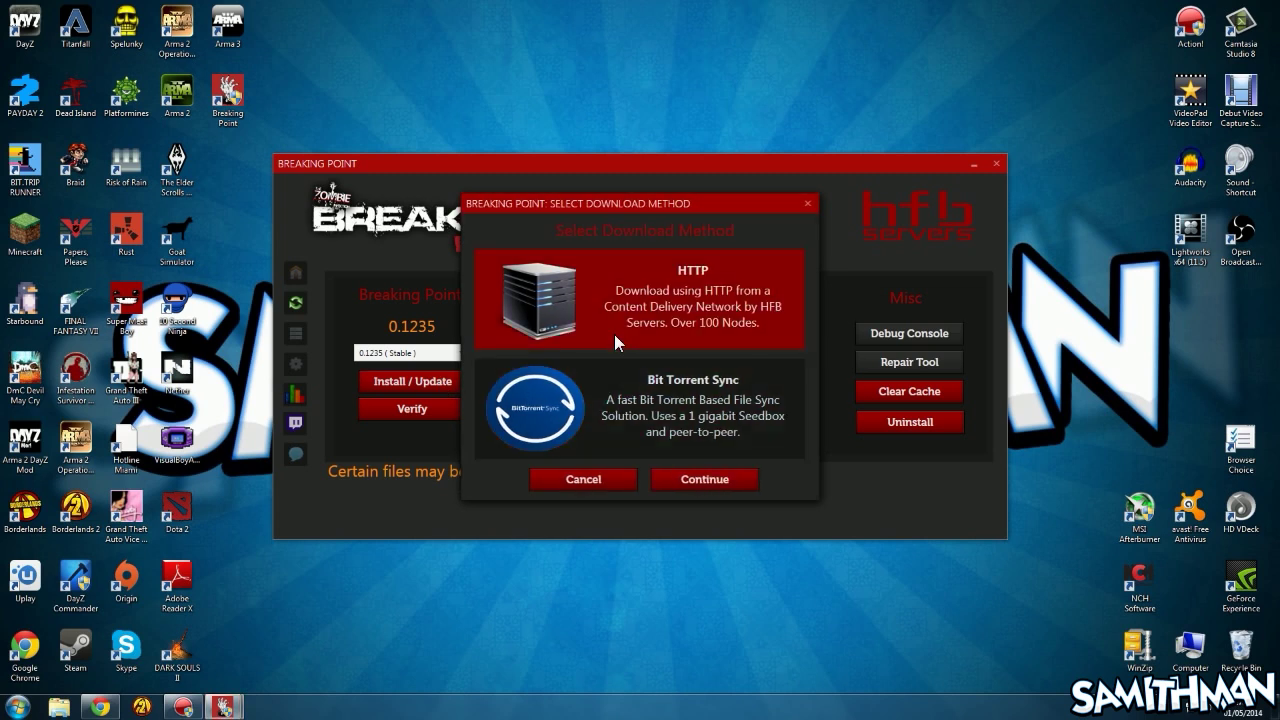
left_click(692, 477)
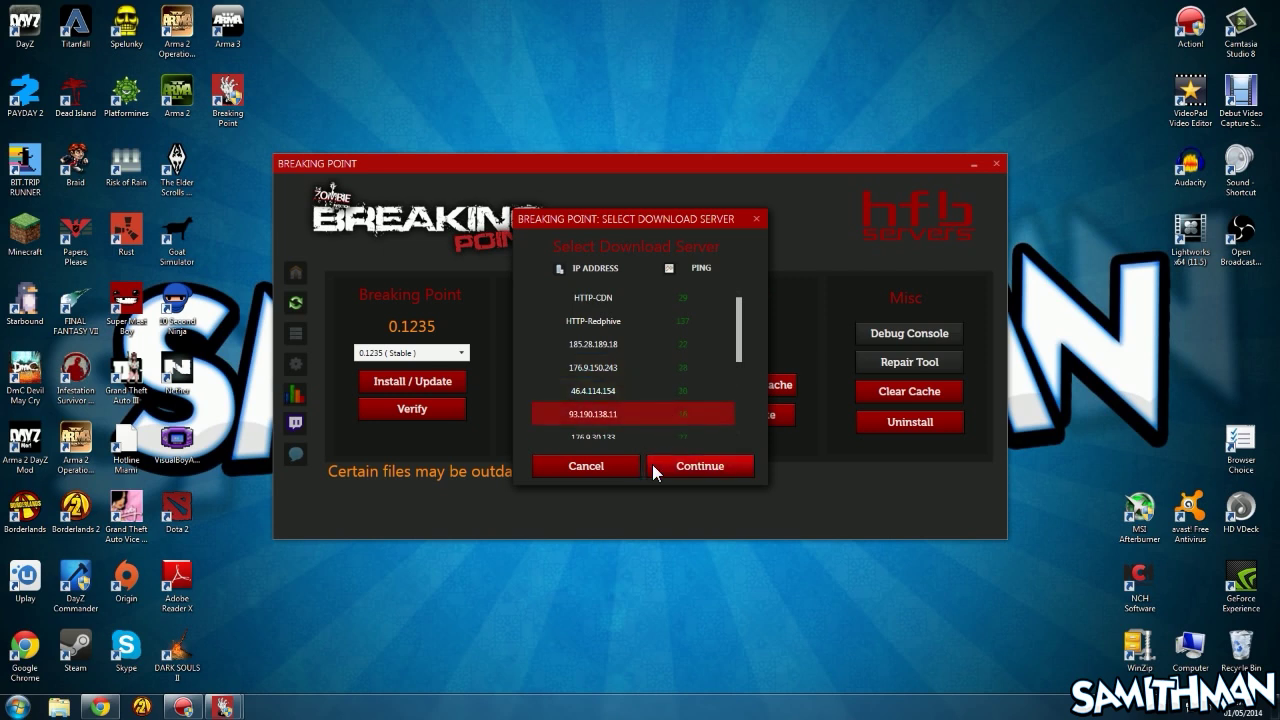
left_click(655, 465)
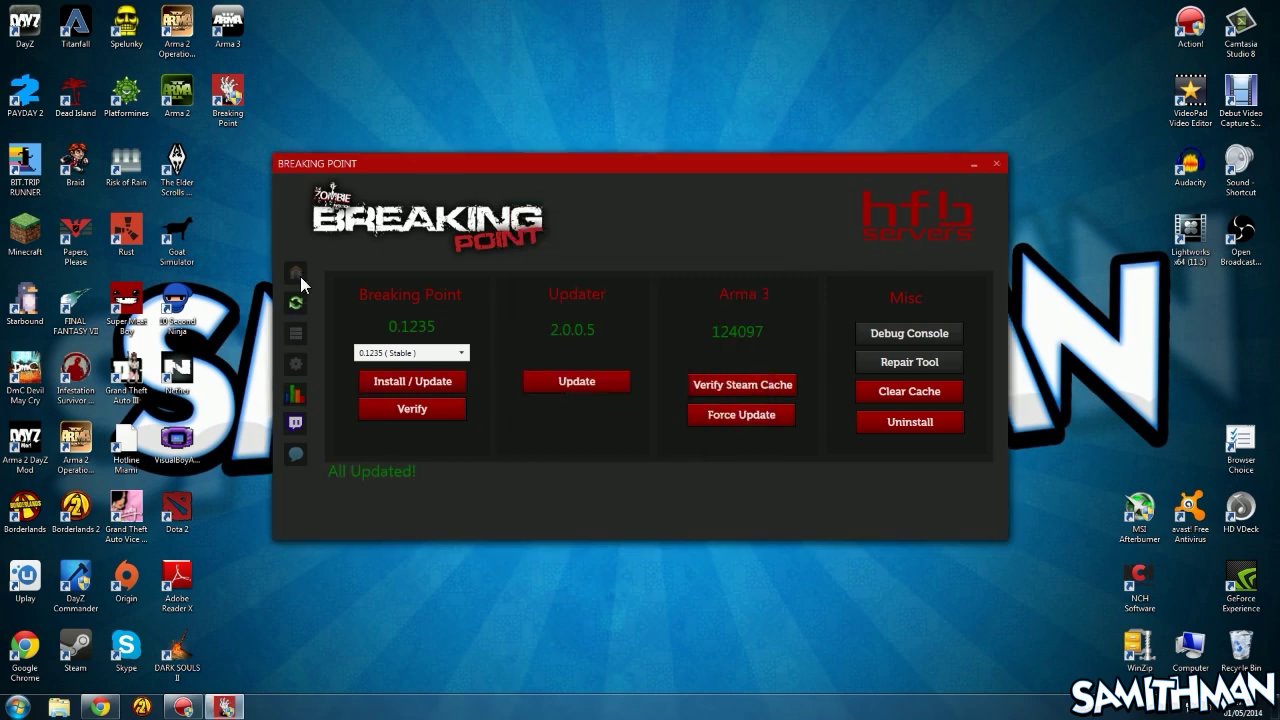
left_click(298, 274)
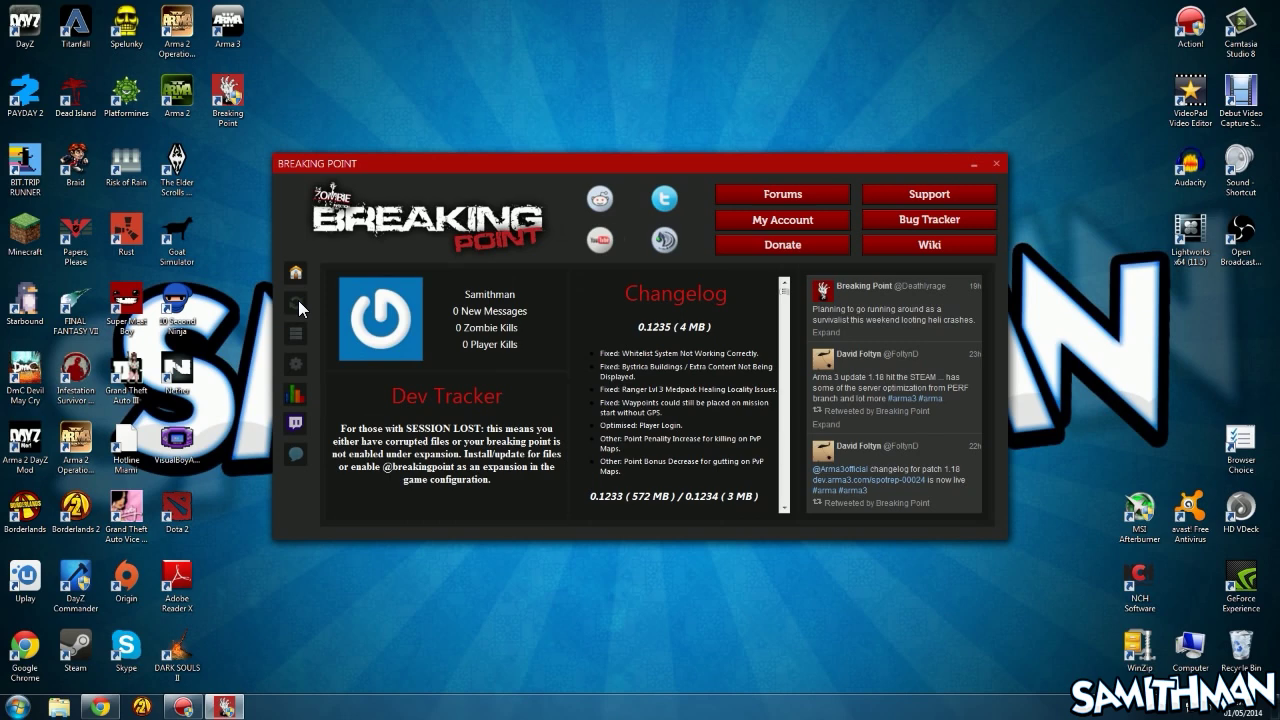
Find Breaking Point UK#15 in the server list and connect to it, launching Arma 3
left_click(298, 301)
left_click(298, 332)
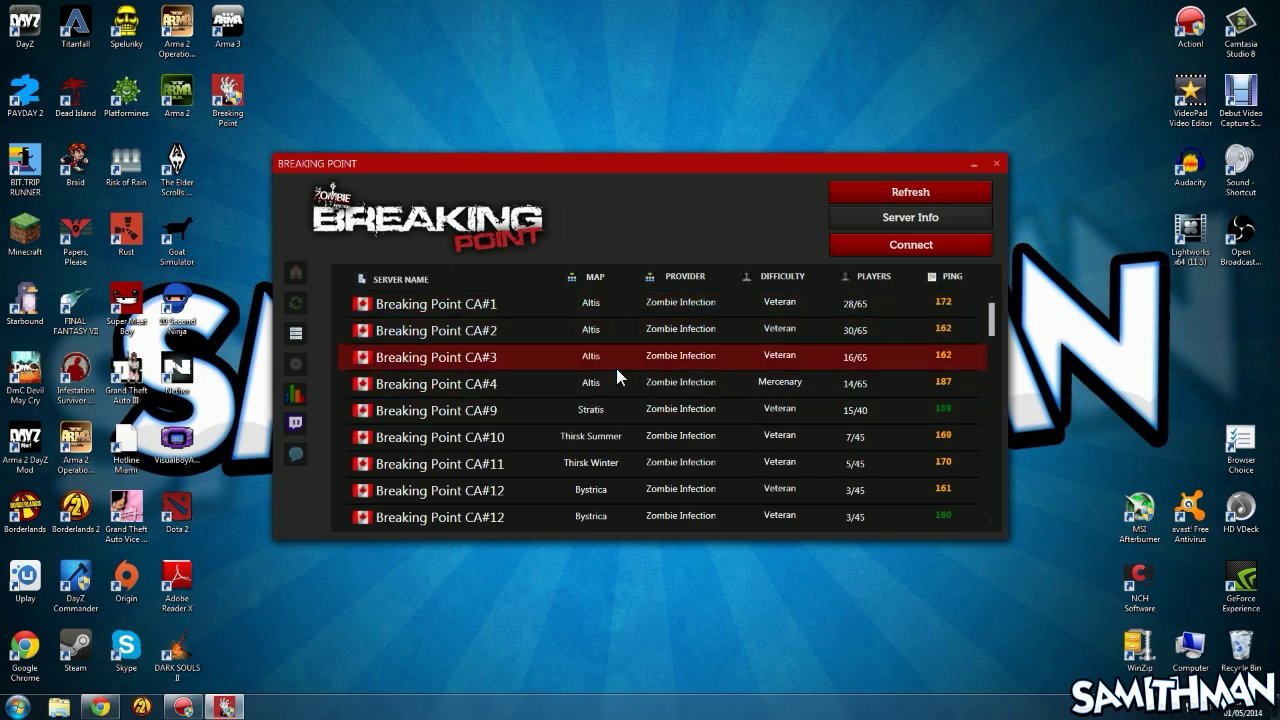
scroll(616, 376, "down", 5)
scroll(617, 372, "down", 5)
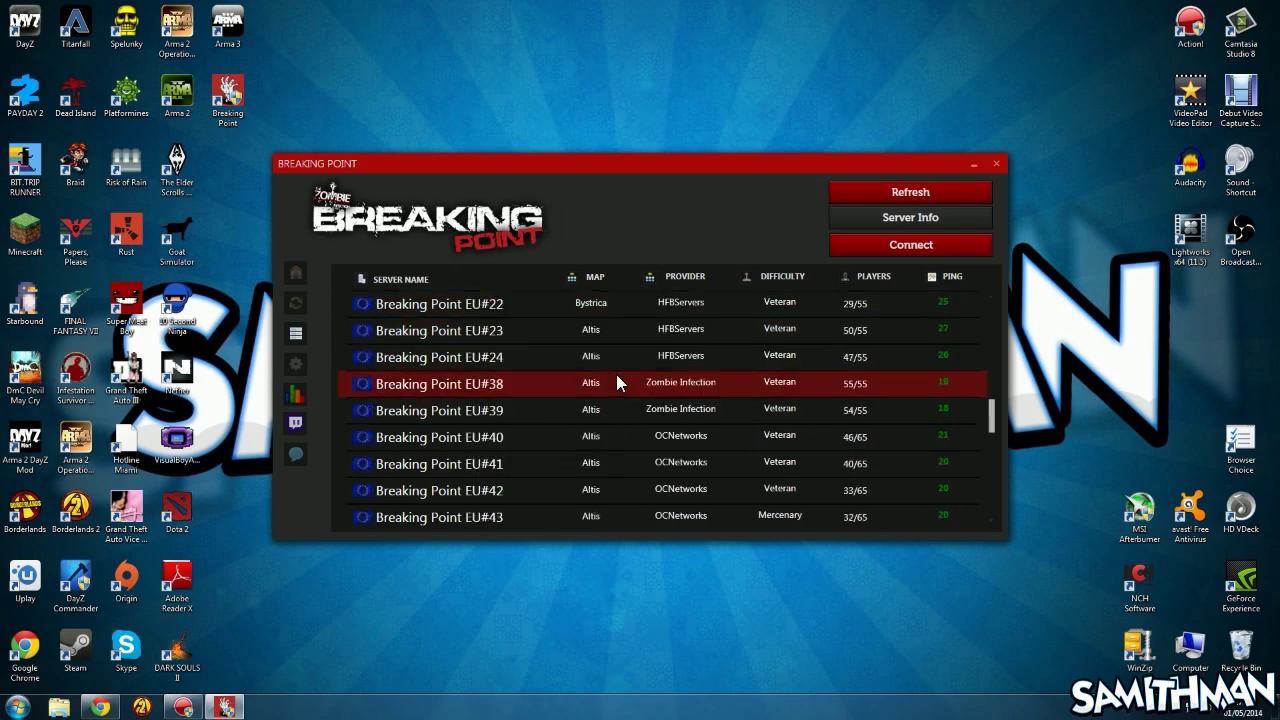
scroll(617, 376, "down", 5)
scroll(616, 380, "down", 10)
scroll(616, 376, "down", 5)
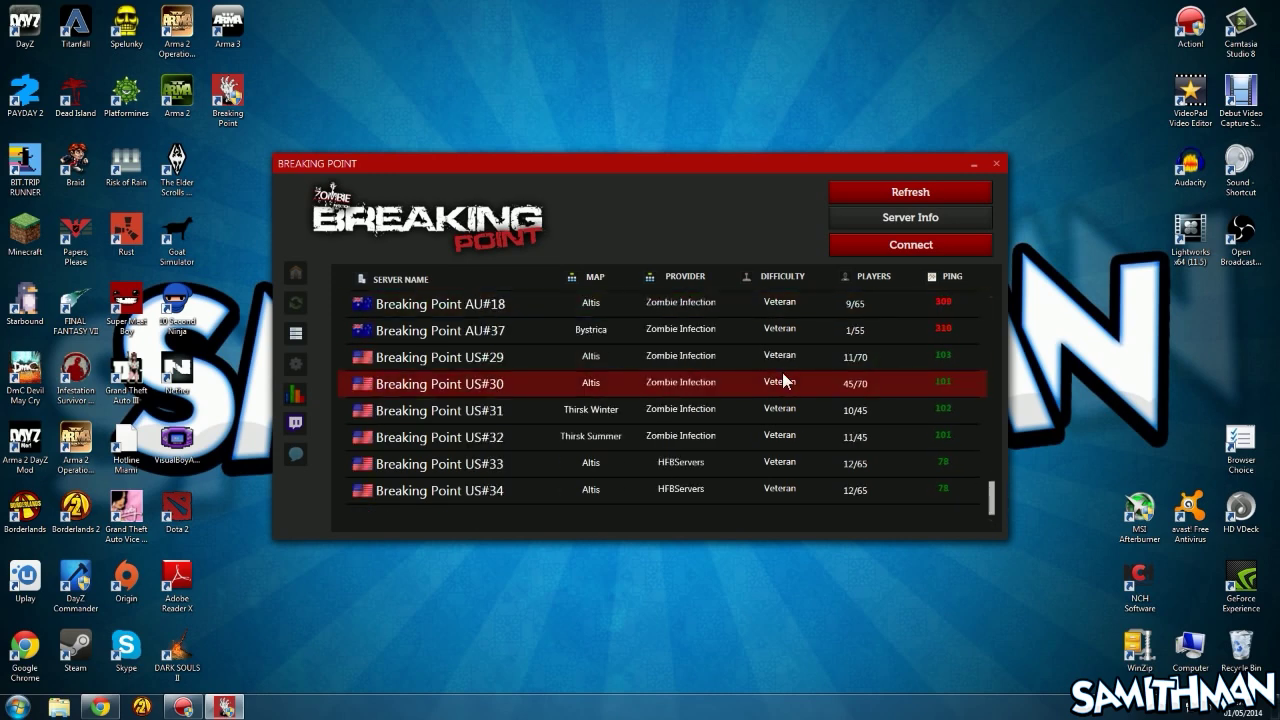
scroll(887, 410, "up", 10)
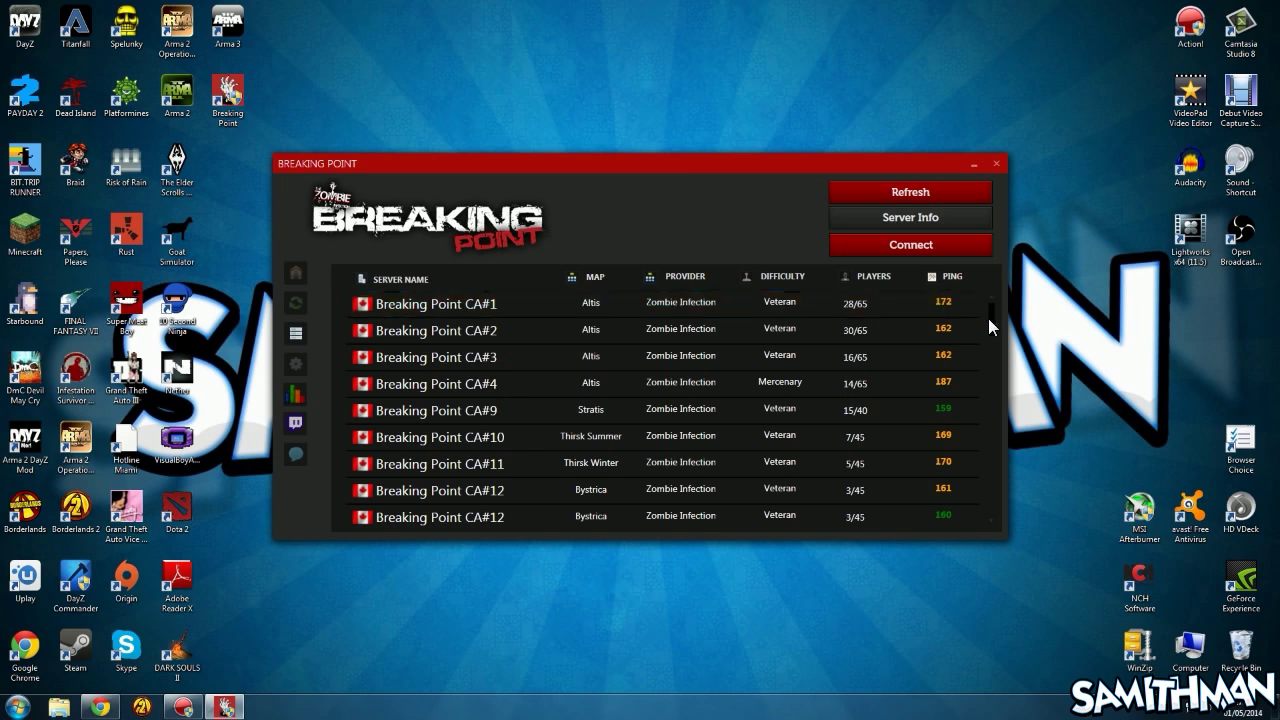
left_click_drag(988, 318, 982, 370)
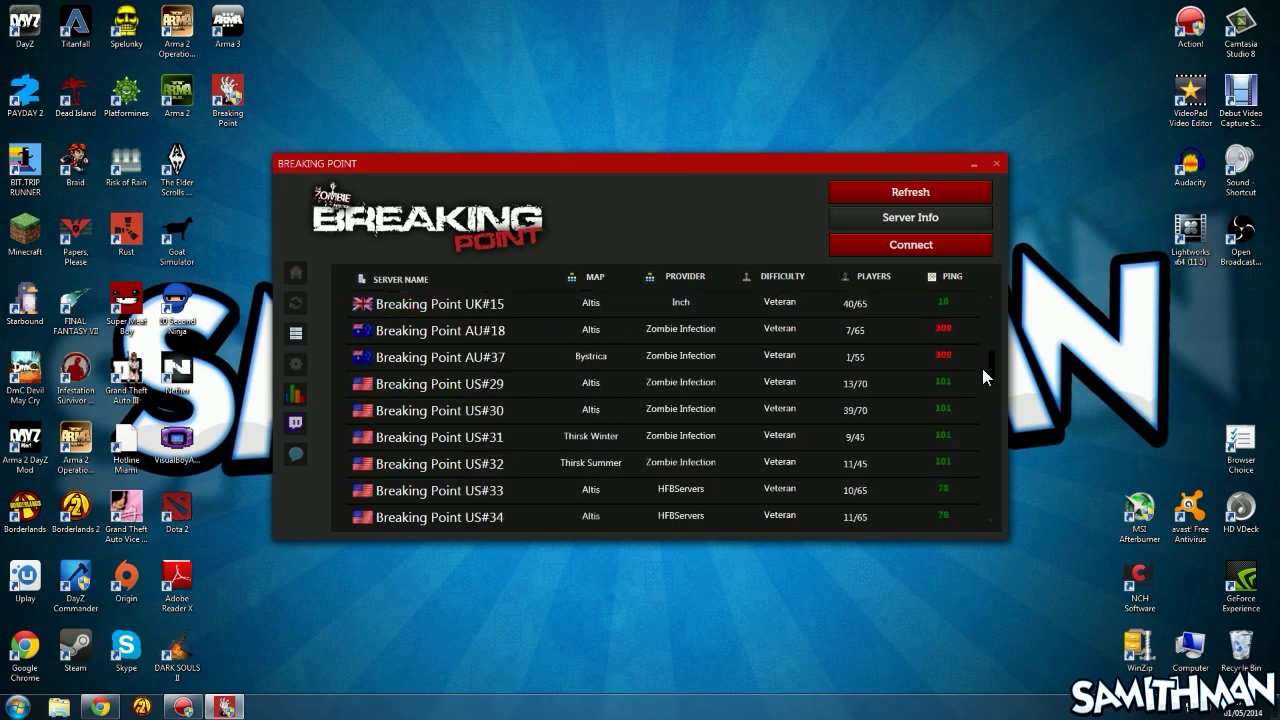
left_click(876, 308)
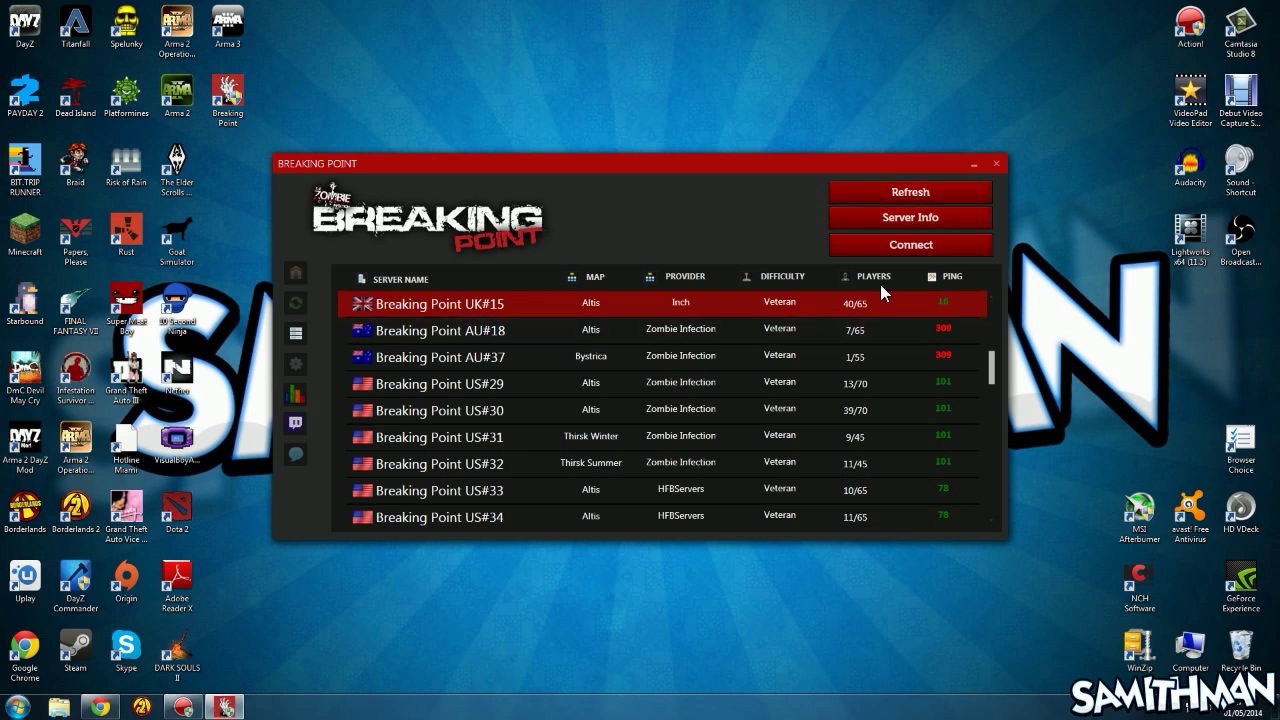
left_click(908, 245)
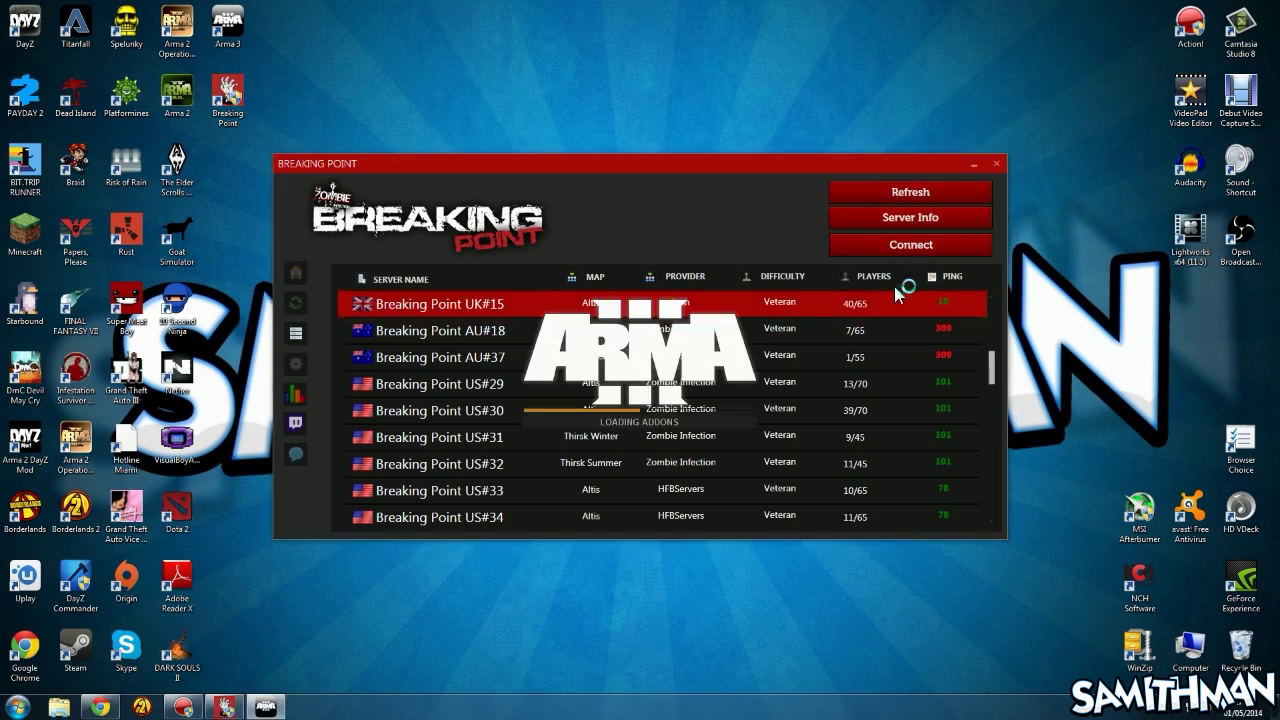